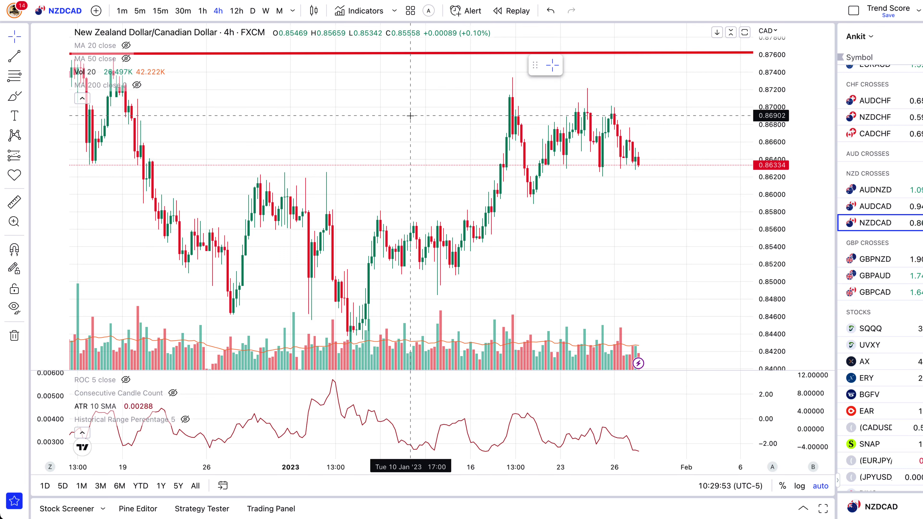
Zoom the NZDCAD 4-hour chart so the red line near 0.876 is in view.
{"action": "scroll", "coordinate": [411, 117], "scroll_direction": "up", "scroll_amount": 3}
{"action": "scroll", "coordinate": [411, 115], "scroll_direction": "down", "scroll_amount": 2}
{"action": "scroll", "coordinate": [443, 121], "scroll_direction": "up", "scroll_amount": 5}
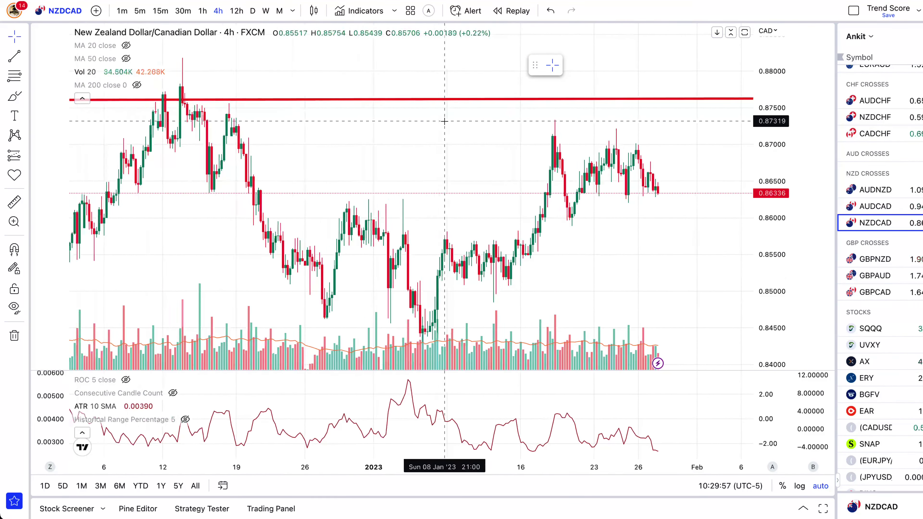
{"action": "left_click", "coordinate": [253, 11]}
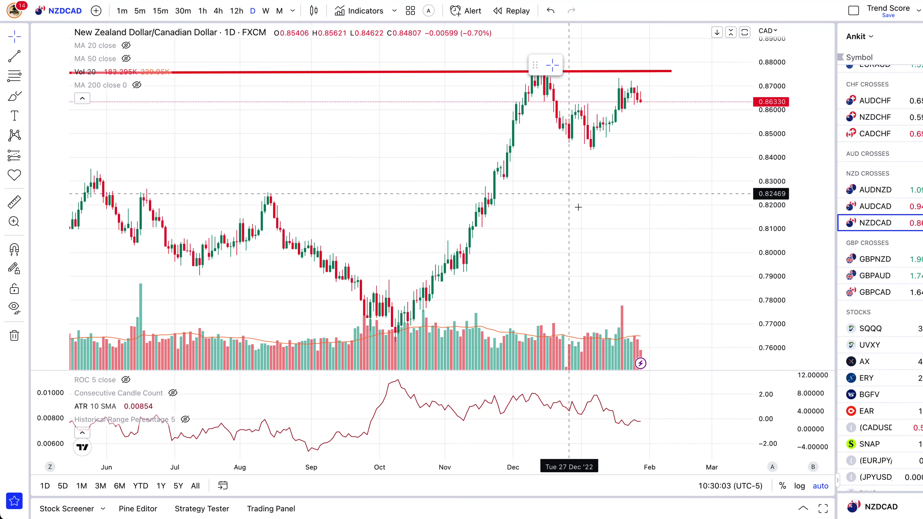
{"action": "scroll", "coordinate": [623, 394], "scroll_direction": "down", "scroll_amount": 2}
{"action": "scroll", "coordinate": [623, 393], "scroll_direction": "up", "scroll_amount": 2}
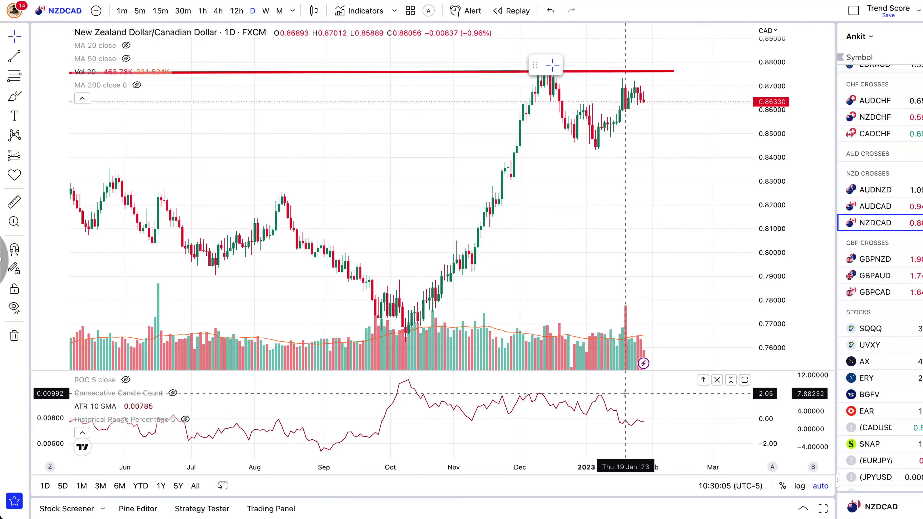
{"action": "key", "text": "alt+shift+r"}
{"action": "left_click", "coordinate": [602, 398]}
{"action": "left_click_drag", "start_coordinate": [605, 401], "coordinate": [655, 439]}
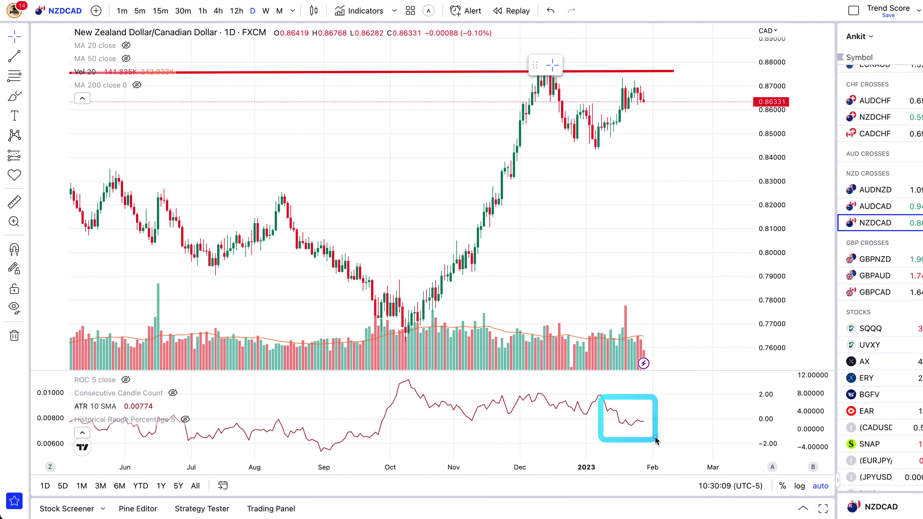
{"action": "left_click", "coordinate": [656, 437]}
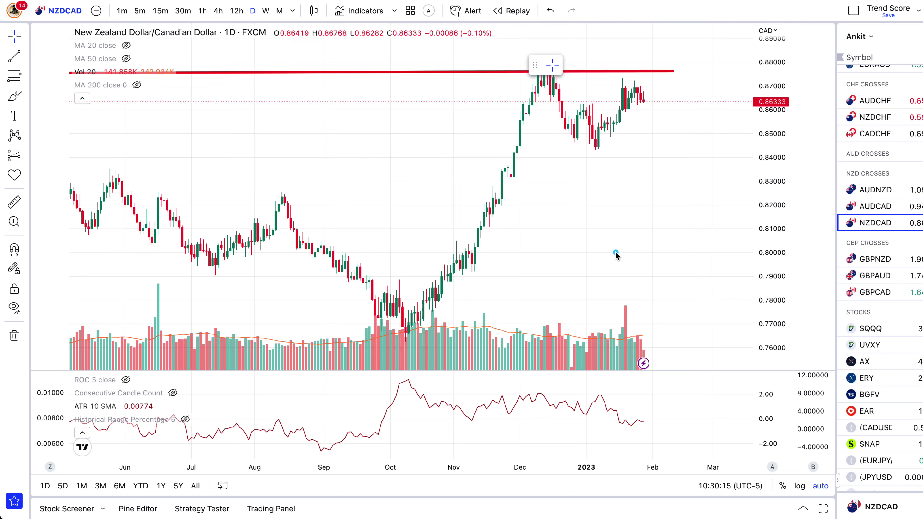
{"action": "left_click", "coordinate": [236, 11]}
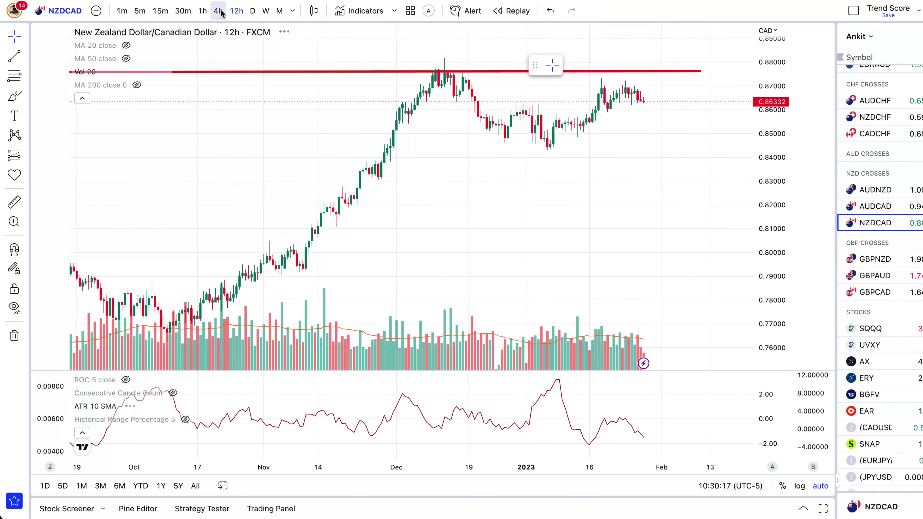
{"action": "left_click", "coordinate": [217, 11]}
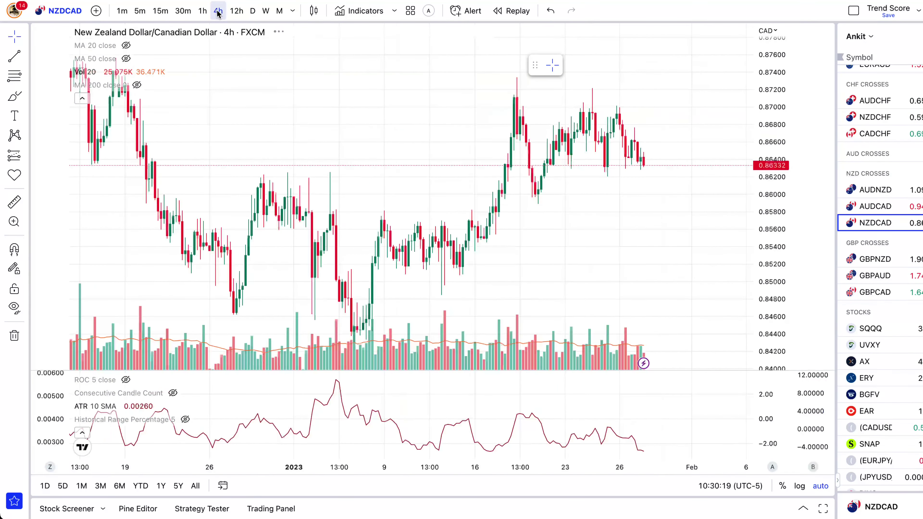
{"action": "left_click", "coordinate": [157, 11]}
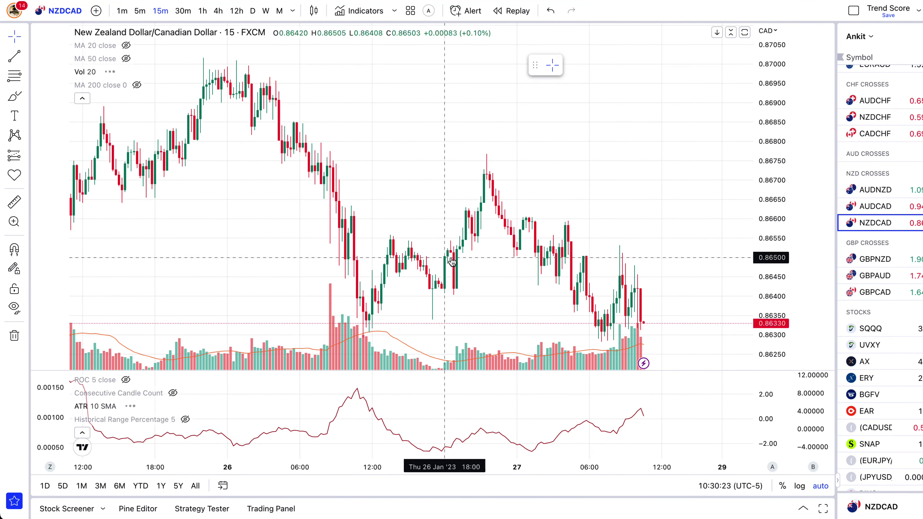
{"action": "key", "text": "alt+shift+r"}
{"action": "mouse_move", "coordinate": [265, 155]}
{"action": "left_mouse_down"}
{"action": "mouse_move", "coordinate": [408, 271]}
{"action": "mouse_move", "coordinate": [697, 355]}
{"action": "left_mouse_up"}
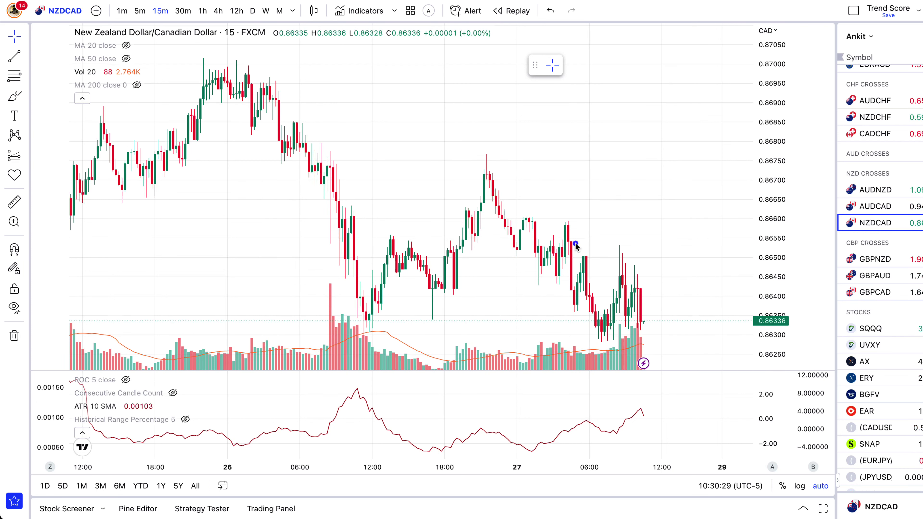
{"action": "left_click_drag", "start_coordinate": [760, 184], "coordinate": [793, 324]}
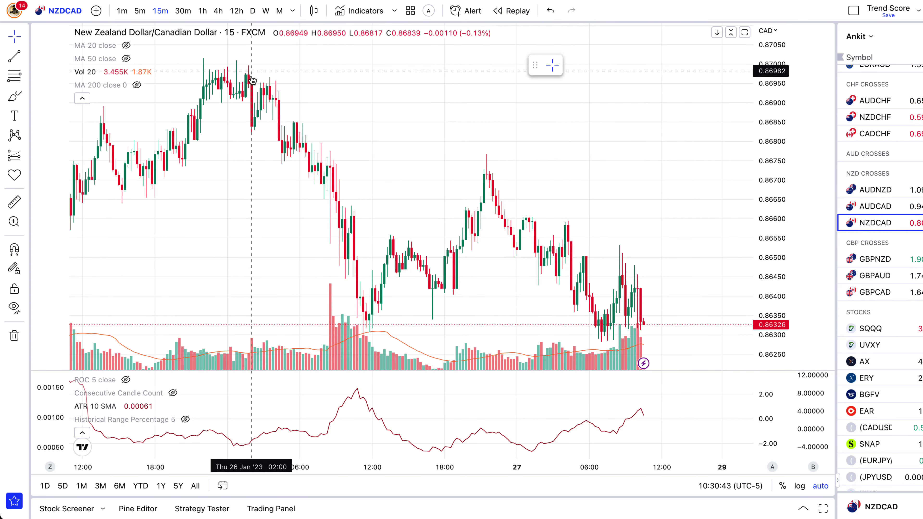
{"action": "left_click", "coordinate": [202, 11]}
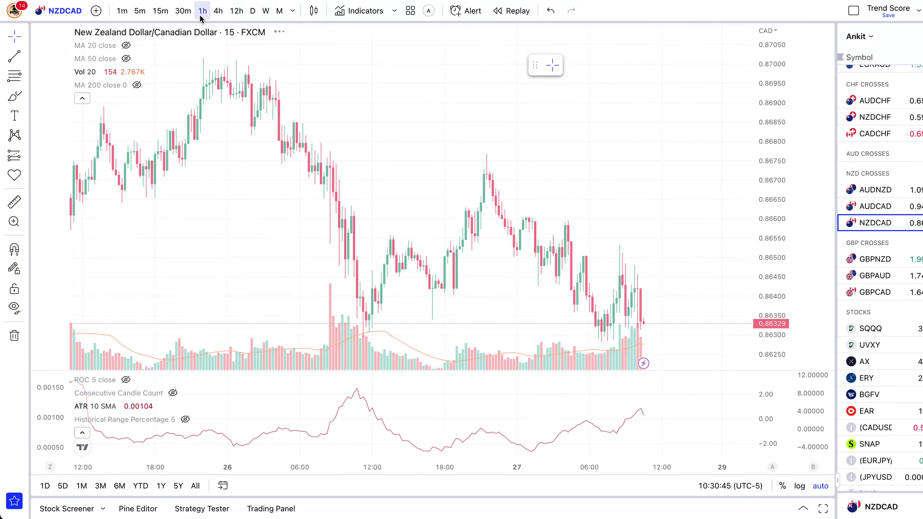
{"action": "scroll", "coordinate": [614, 247], "scroll_direction": "down", "scroll_amount": 3}
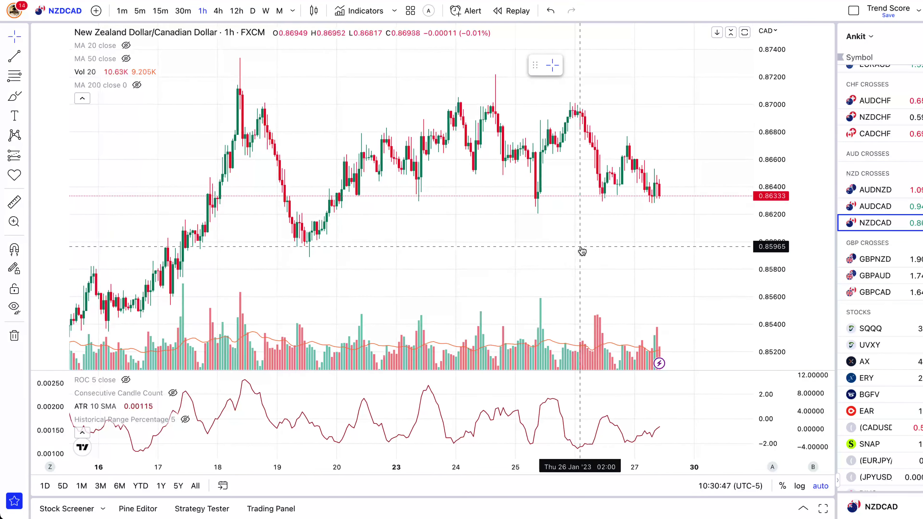
{"action": "left_click", "coordinate": [217, 11]}
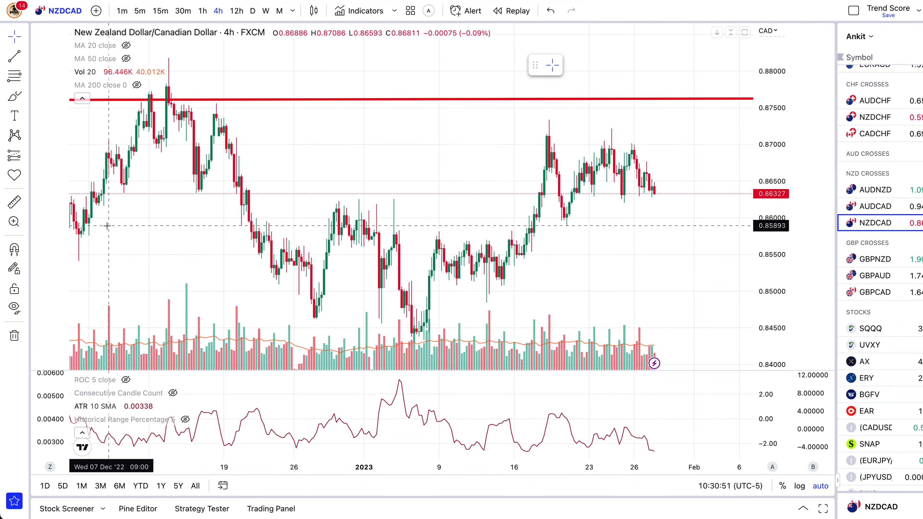
Box the sideways range, then draw a line at 0.8615 from late December past the latest candle.
{"action": "key", "text": "alt+shift+r"}
{"action": "left_click_drag", "start_coordinate": [529, 135], "coordinate": [696, 216]}
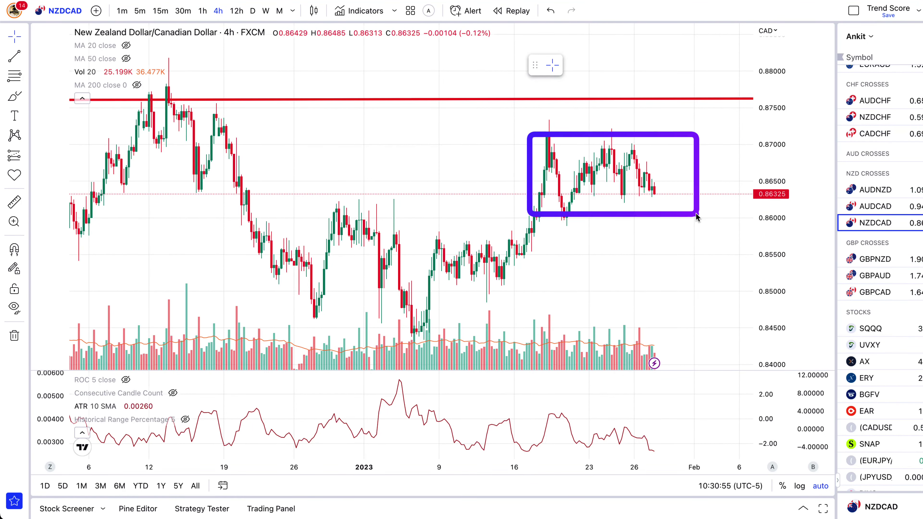
{"action": "key", "text": "alt+t"}
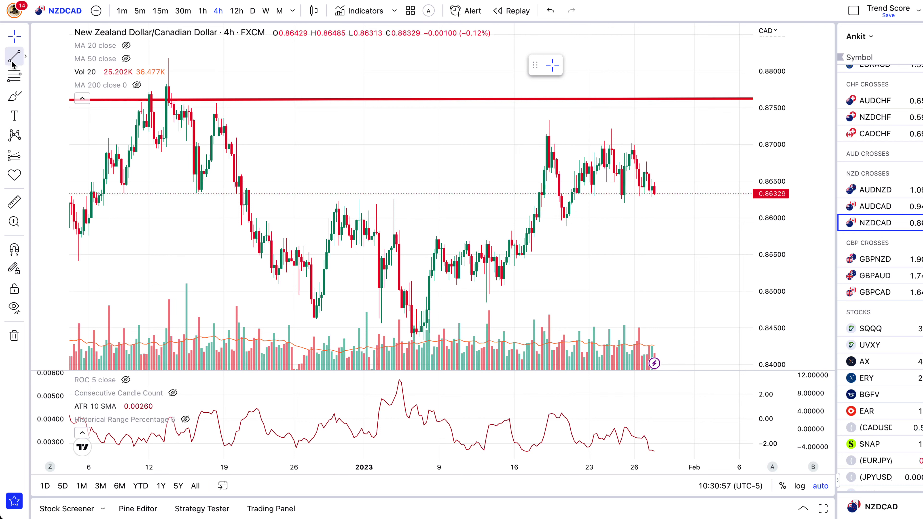
{"action": "left_click", "coordinate": [333, 206]}
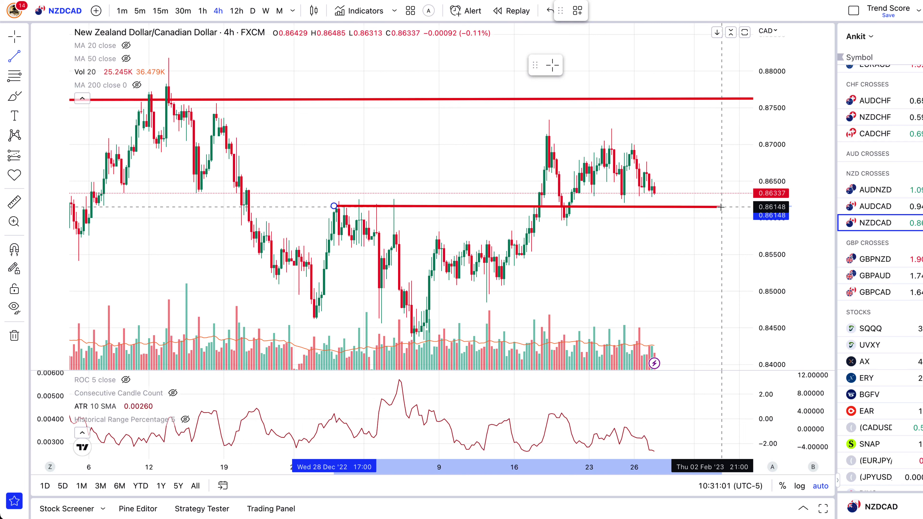
{"action": "left_click", "coordinate": [741, 206]}
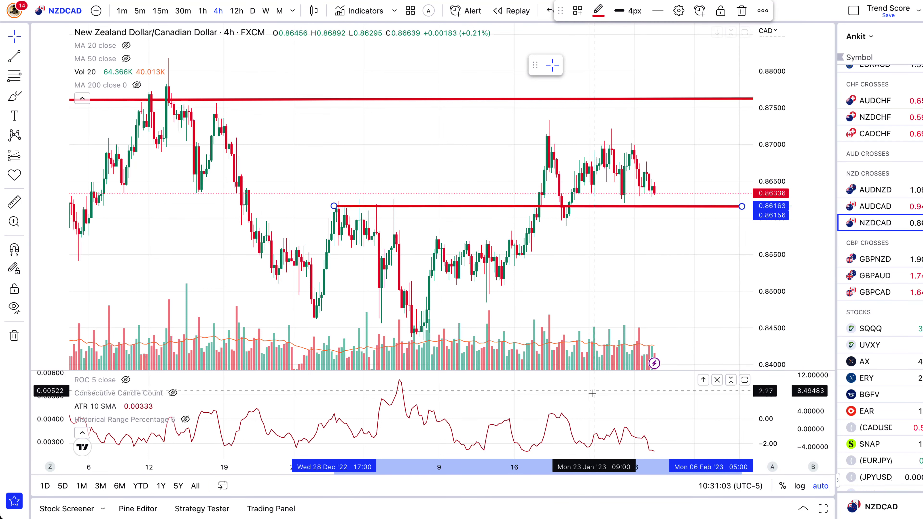
Highlight part of the indicator pane, briefly view 15-minute candles, then return to 4-hour.
{"action": "key", "text": "alt+shift+r"}
{"action": "left_click_drag", "start_coordinate": [573, 420], "coordinate": [674, 457]}
{"action": "key", "text": "Escape"}
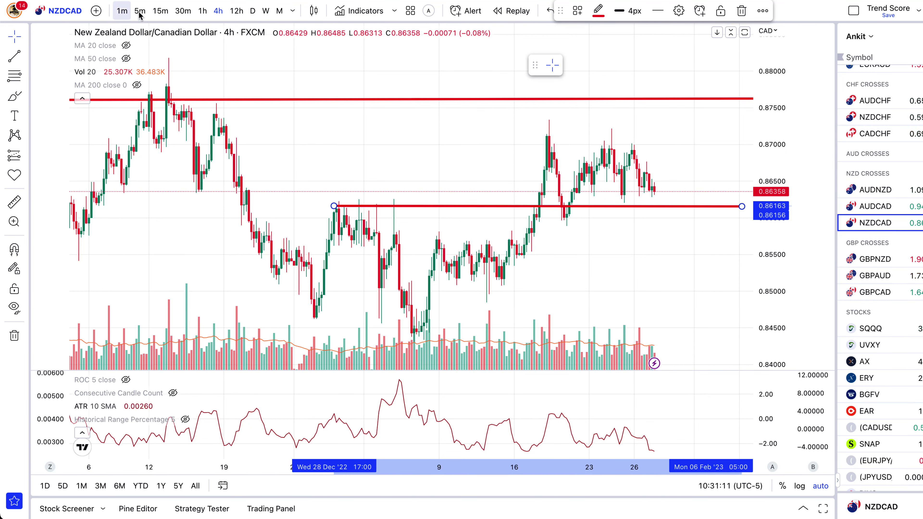
{"action": "key", "text": "alt+shift+r"}
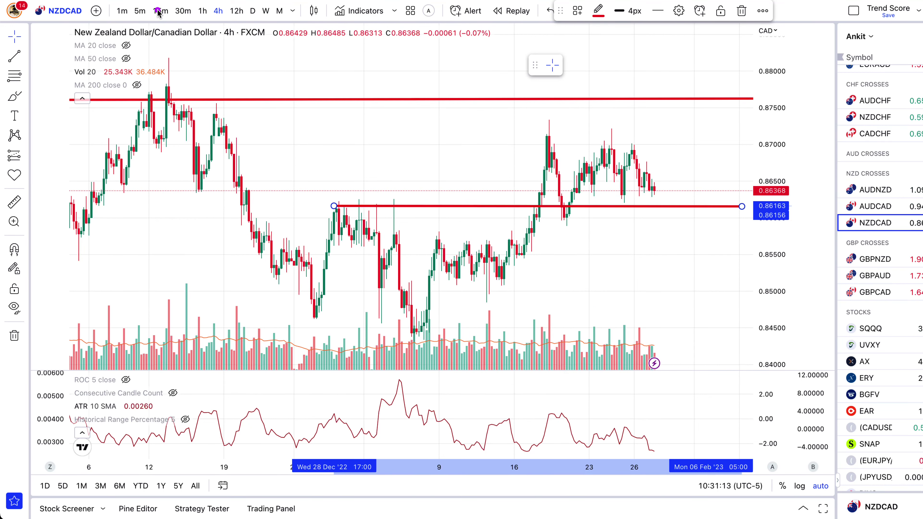
{"action": "left_click", "coordinate": [159, 11]}
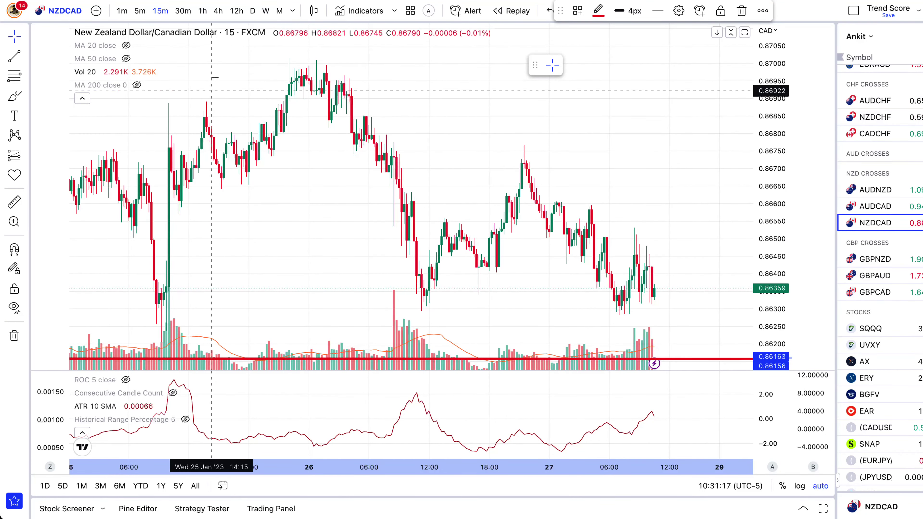
{"action": "left_click", "coordinate": [219, 12]}
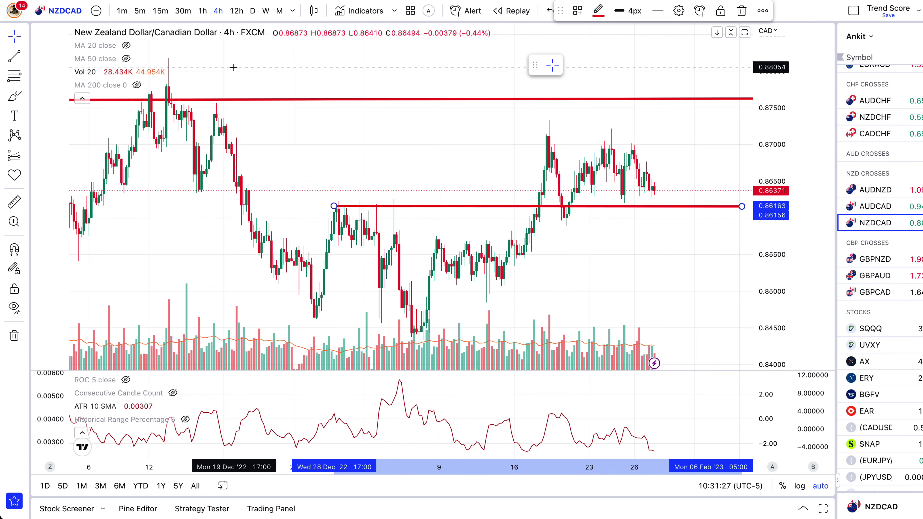
{"action": "scroll", "coordinate": [894, 179], "scroll_direction": "up", "scroll_amount": 5}
{"action": "scroll", "coordinate": [894, 179], "scroll_direction": "up", "scroll_amount": 3}
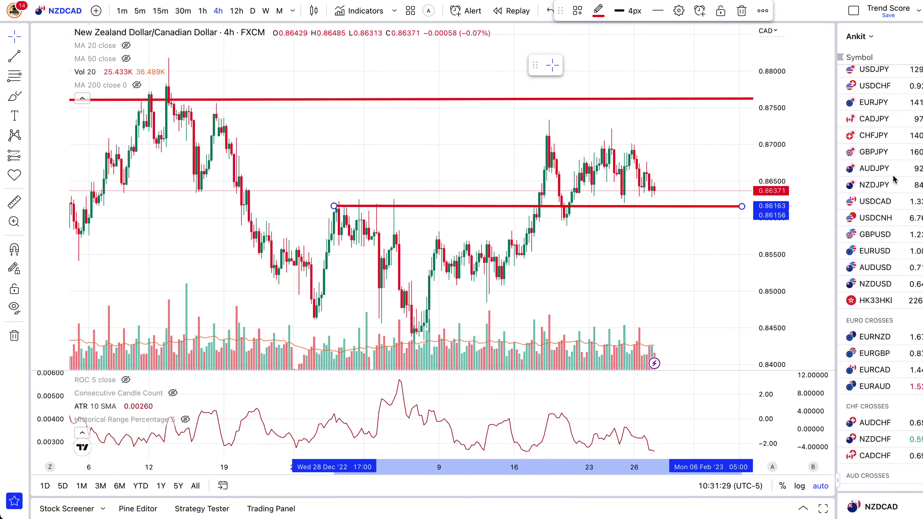
Switch to the AUDUSD chart on daily candles.
{"action": "left_click", "coordinate": [920, 268]}
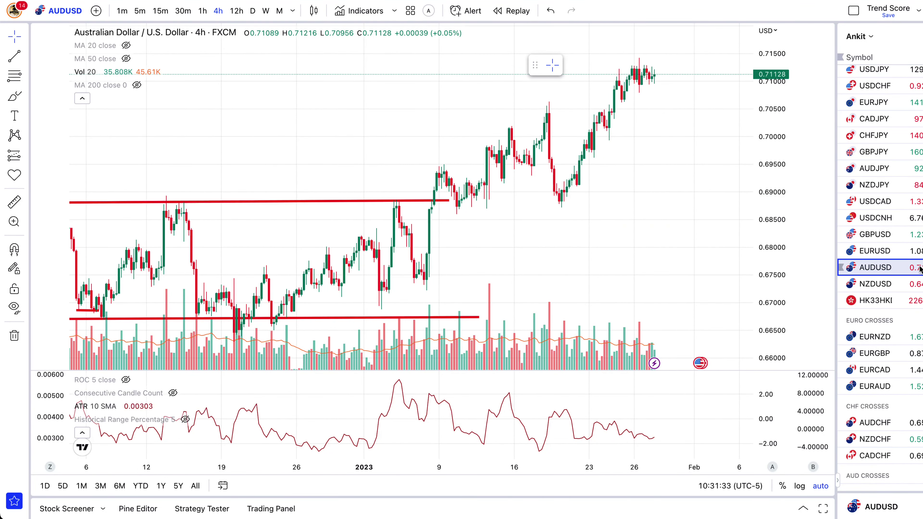
{"action": "scroll", "coordinate": [596, 160], "scroll_direction": "up", "scroll_amount": 3}
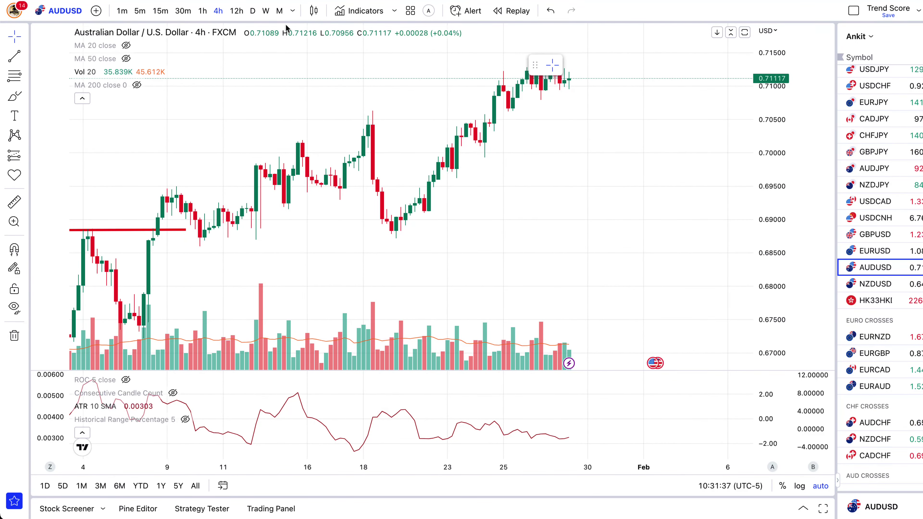
{"action": "left_click", "coordinate": [253, 11]}
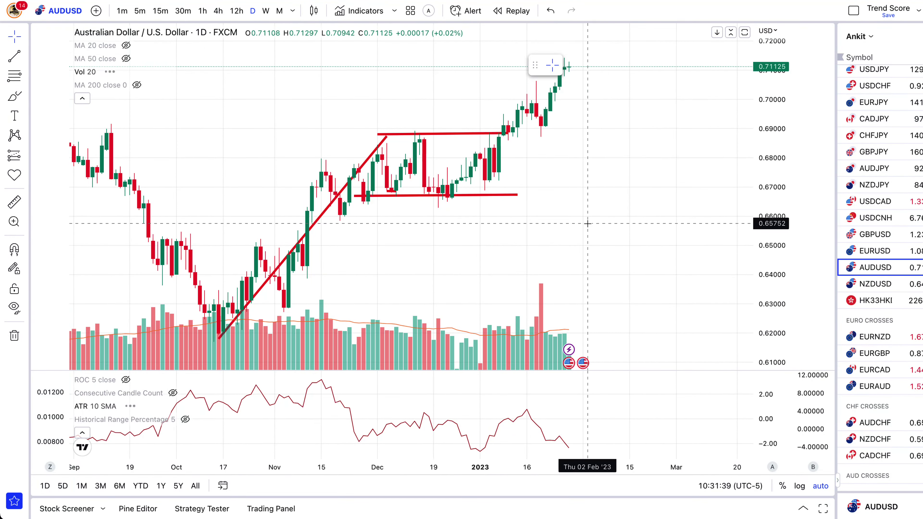
{"action": "scroll", "coordinate": [586, 224], "scroll_direction": "down", "scroll_amount": 5}
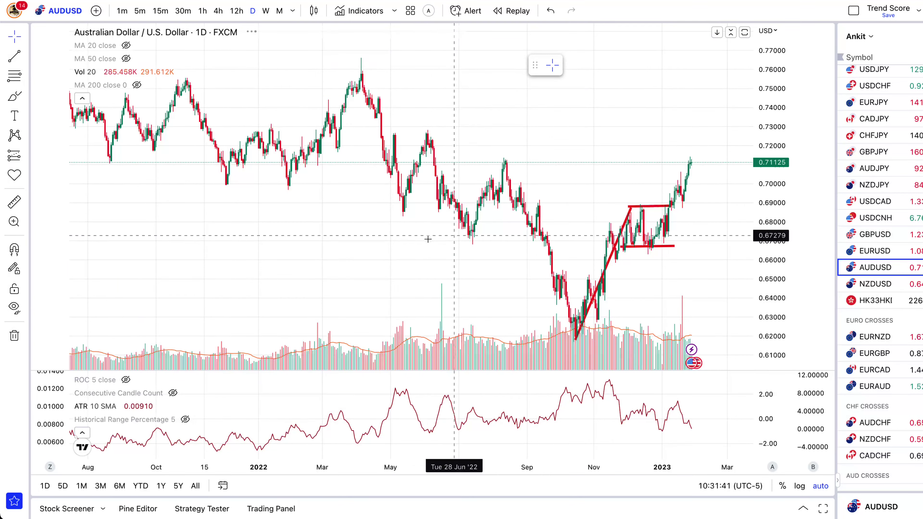
Pan the daily chart back to early 2020, centring the March 2020 crash.
{"action": "left_click_drag", "start_coordinate": [243, 230], "coordinate": [603, 245]}
{"action": "left_click_drag", "start_coordinate": [504, 251], "coordinate": [711, 249]}
{"action": "left_click_drag", "start_coordinate": [546, 251], "coordinate": [704, 265]}
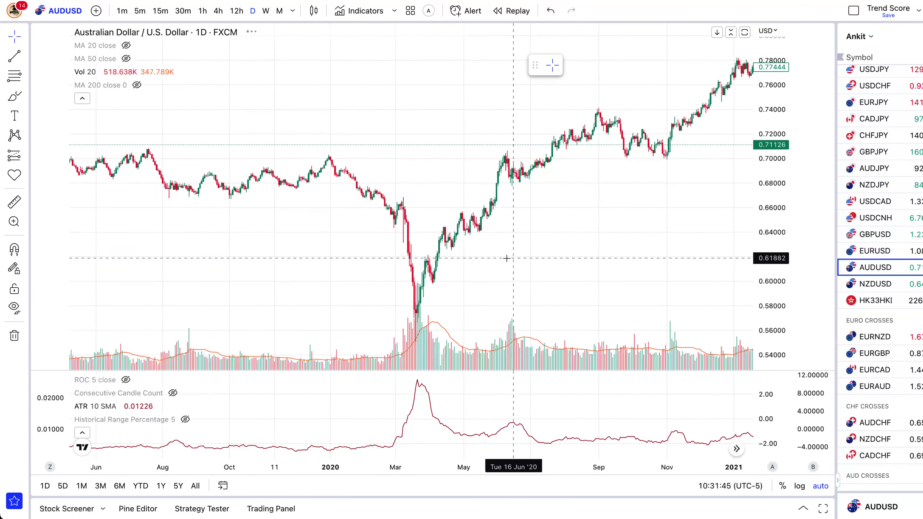
{"action": "scroll", "coordinate": [505, 256], "scroll_direction": "up", "scroll_amount": 3}
{"action": "left_click_drag", "start_coordinate": [469, 258], "coordinate": [554, 248]}
{"action": "scroll", "coordinate": [555, 248], "scroll_direction": "up", "scroll_amount": 4}
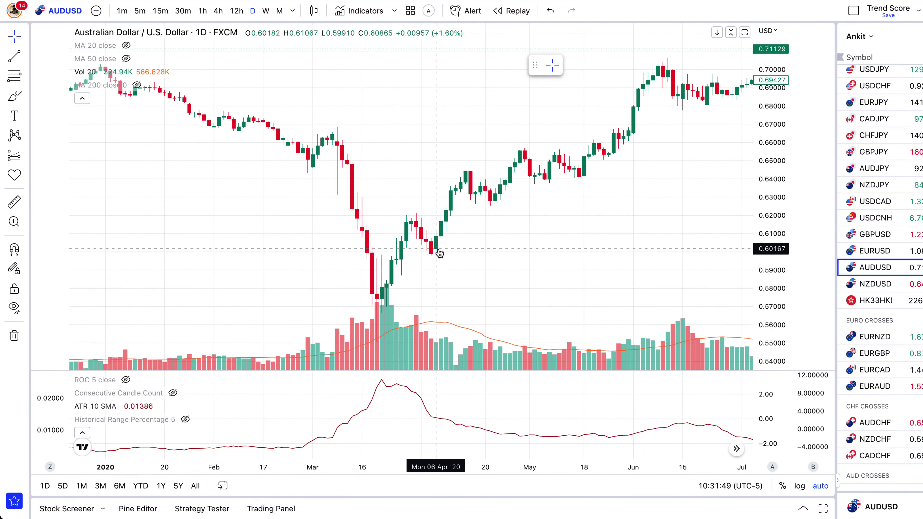
{"action": "scroll", "coordinate": [459, 247], "scroll_direction": "right", "scroll_amount": 2}
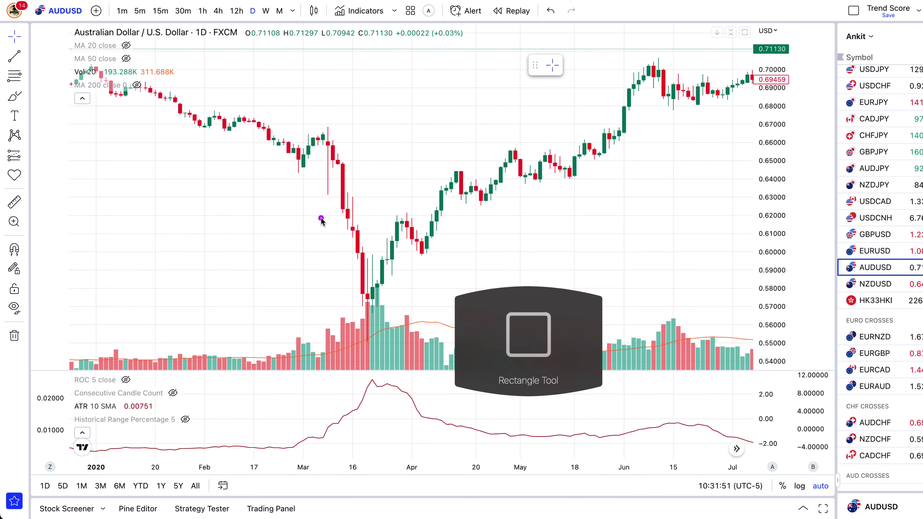
Highlight the 16 March 2020 crash candles and move forward to January–July 2020.
{"action": "left_click_drag", "start_coordinate": [350, 199], "coordinate": [365, 242]}
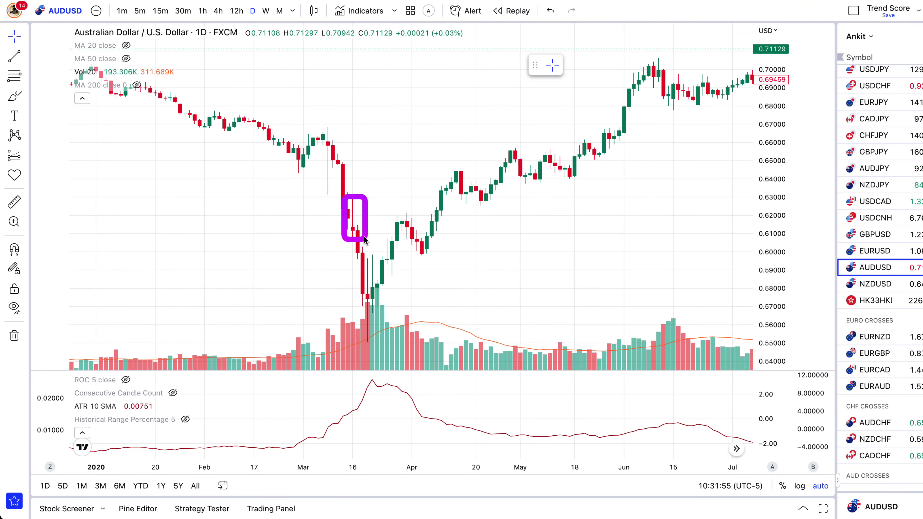
{"action": "left_click_drag", "start_coordinate": [351, 200], "coordinate": [351, 200]}
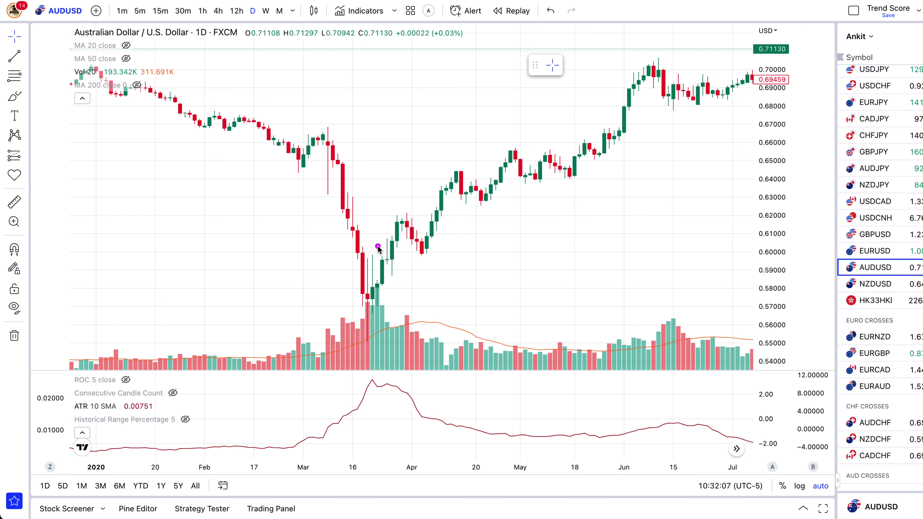
{"action": "left_click_drag", "start_coordinate": [653, 261], "coordinate": [562, 259]}
{"action": "scroll", "coordinate": [563, 259], "scroll_direction": "left", "scroll_amount": 10}
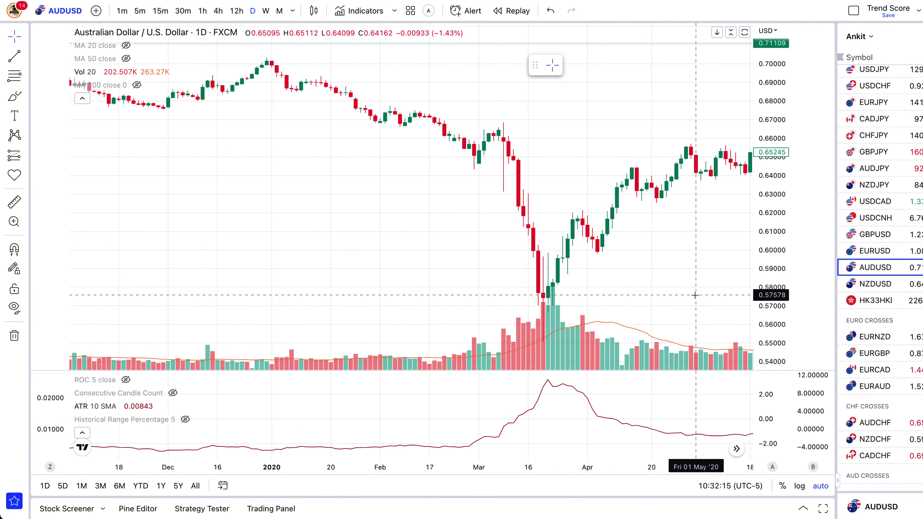
{"action": "left_click_drag", "start_coordinate": [696, 295], "coordinate": [573, 289]}
{"action": "scroll", "coordinate": [617, 280], "scroll_direction": "right", "scroll_amount": 6}
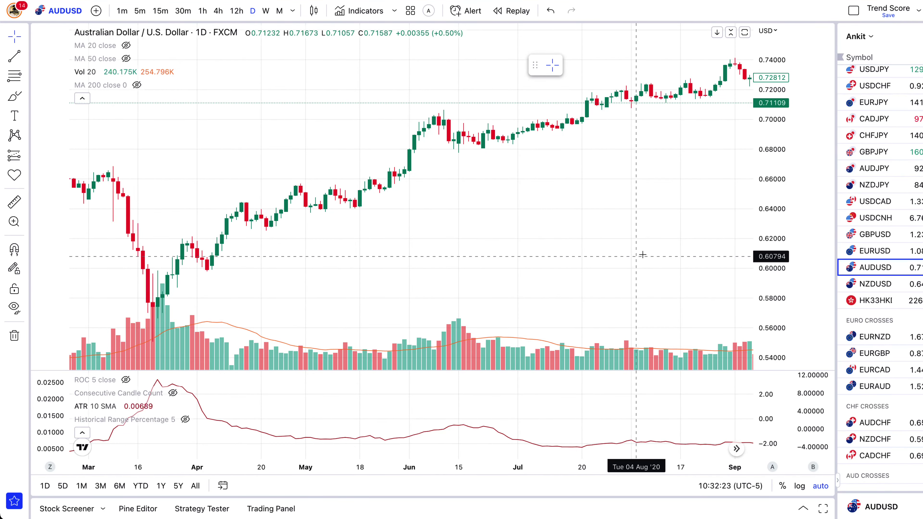
Page forward through late 2020 to May 2021, then jump to the latest bars and zoom in.
{"action": "left_click_drag", "start_coordinate": [638, 255], "coordinate": [320, 262]}
{"action": "left_click_drag", "start_coordinate": [606, 312], "coordinate": [422, 291]}
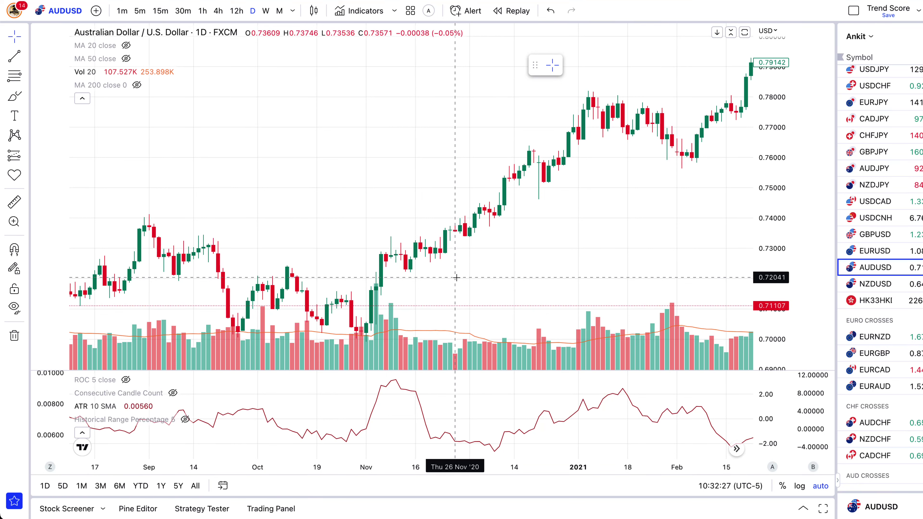
{"action": "left_click_drag", "start_coordinate": [539, 257], "coordinate": [252, 258]}
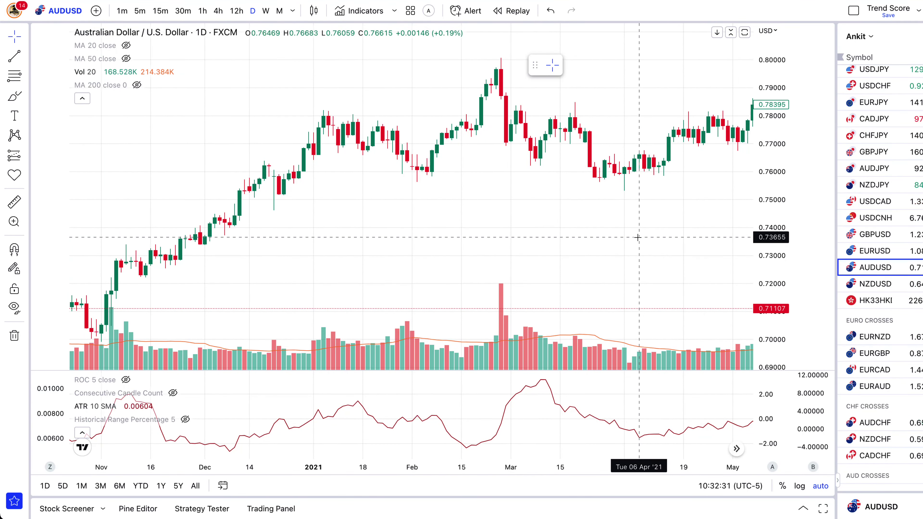
{"action": "scroll", "coordinate": [582, 240], "scroll_direction": "right", "scroll_amount": 10}
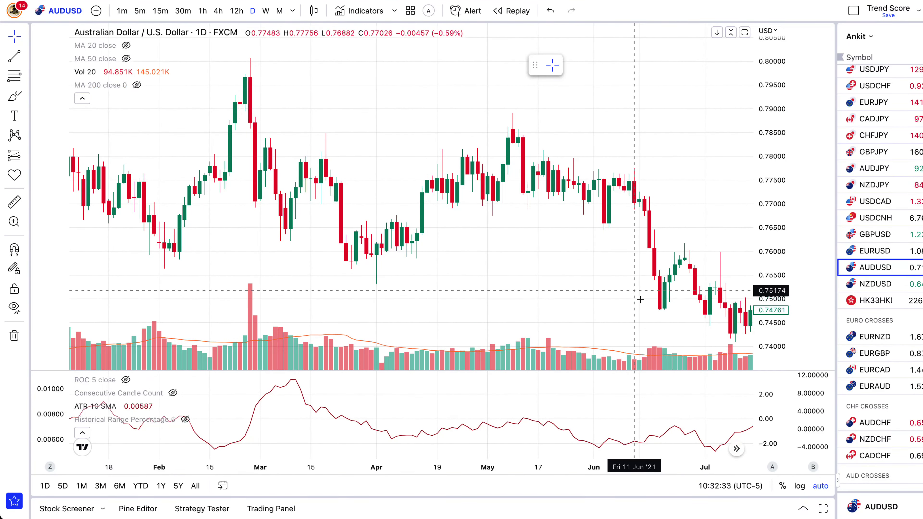
{"action": "left_click", "coordinate": [737, 449]}
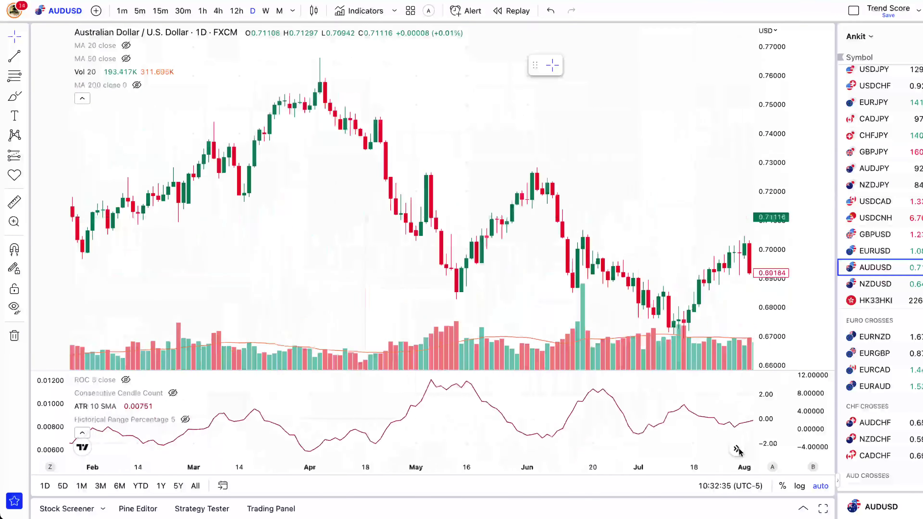
{"action": "scroll", "coordinate": [683, 125], "scroll_direction": "up", "scroll_amount": 5}
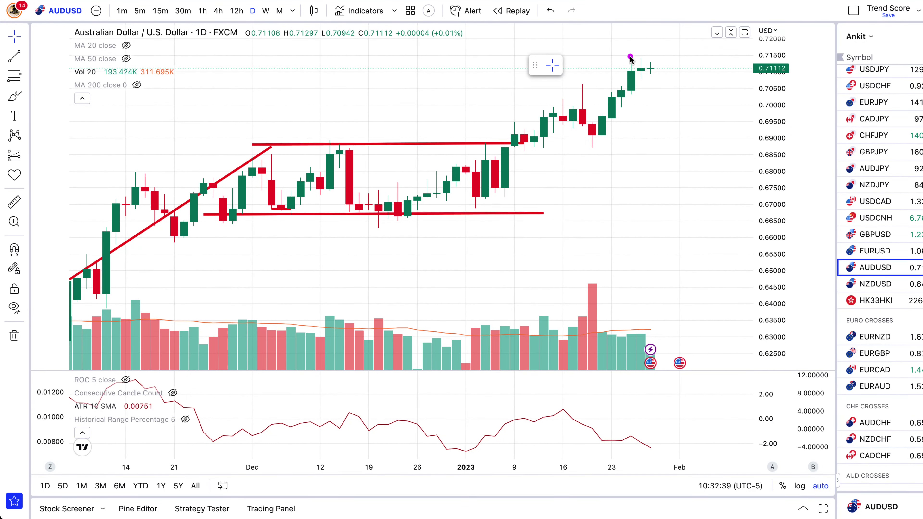
Highlight the latest candle, then view AUDUSD on 15-minute candles.
{"action": "key", "text": "alt+shift+r"}
{"action": "left_click_drag", "start_coordinate": [651, 84], "coordinate": [658, 83]}
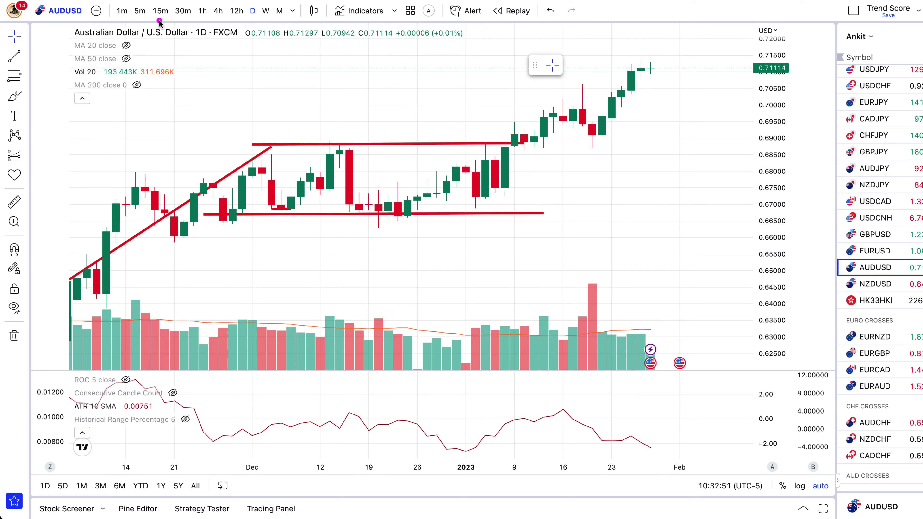
{"action": "left_click", "coordinate": [162, 12]}
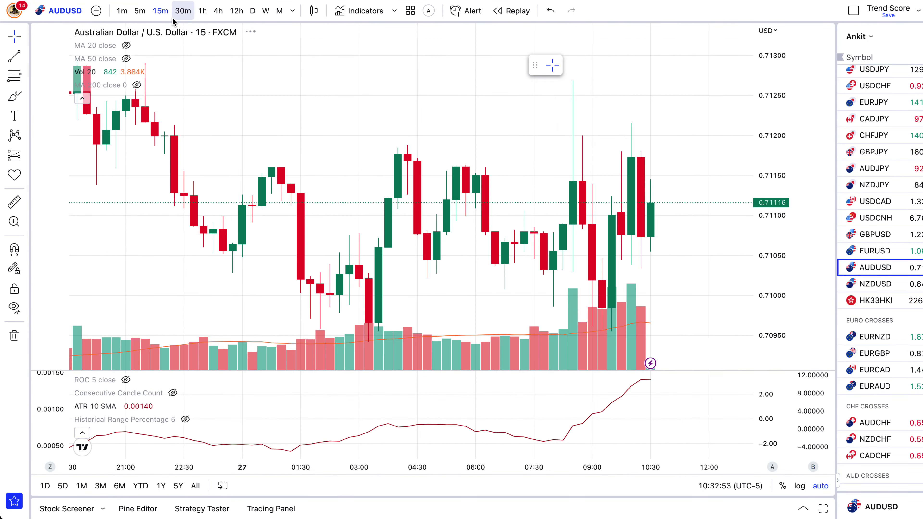
{"action": "scroll", "coordinate": [288, 131], "scroll_direction": "down", "scroll_amount": 3}
{"action": "scroll", "coordinate": [287, 131], "scroll_direction": "down", "scroll_amount": 6}
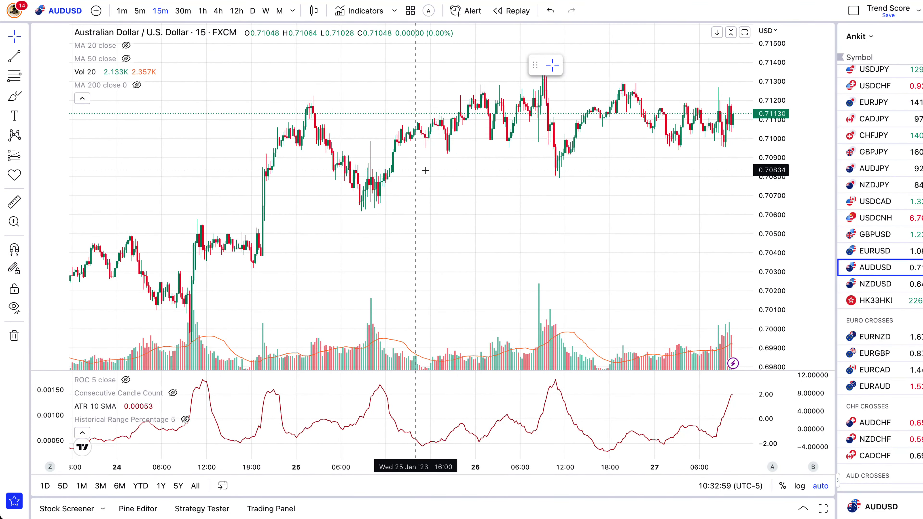
{"action": "scroll", "coordinate": [418, 170], "scroll_direction": "up", "scroll_amount": 5}
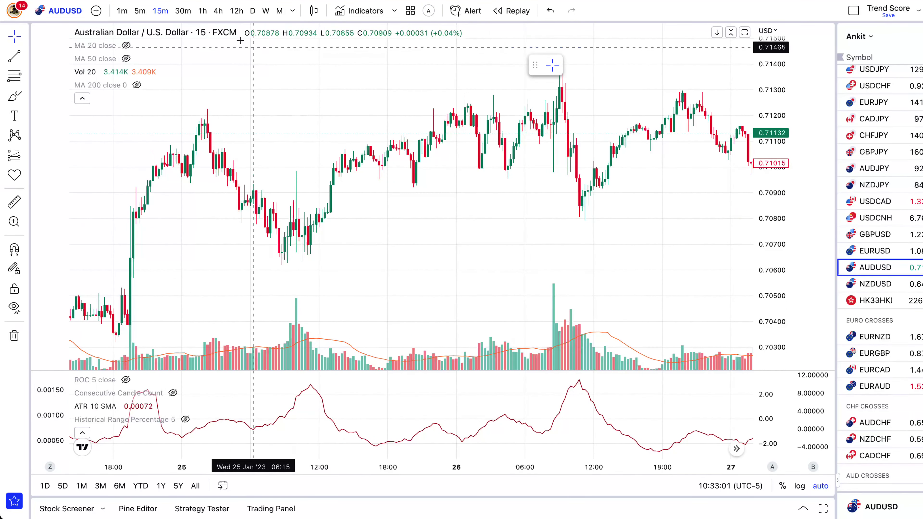
Check the hourly chart, then return to daily candles zoomed out over 2022–2023.
{"action": "left_click", "coordinate": [203, 10]}
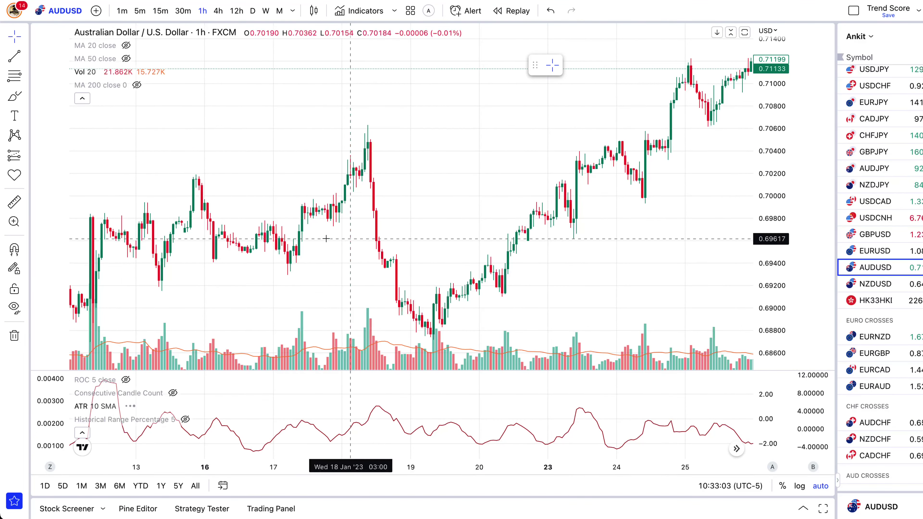
{"action": "scroll", "coordinate": [329, 231], "scroll_direction": "right", "scroll_amount": 10}
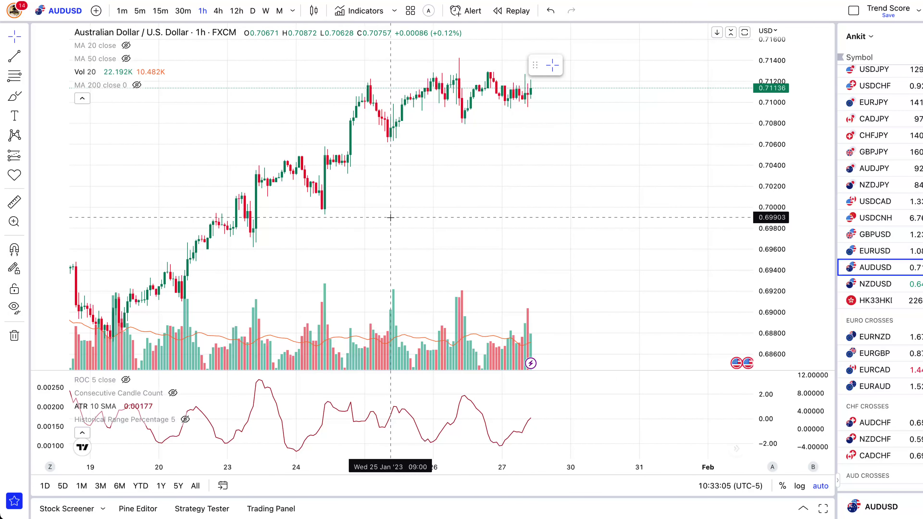
{"action": "key", "text": "alt+shift+r"}
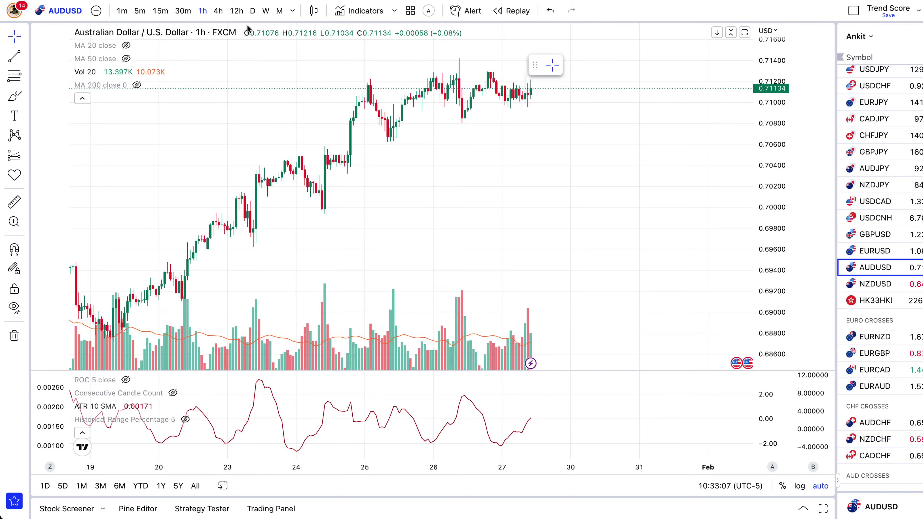
{"action": "left_click", "coordinate": [252, 11]}
{"action": "scroll", "coordinate": [353, 246], "scroll_direction": "down", "scroll_amount": 5}
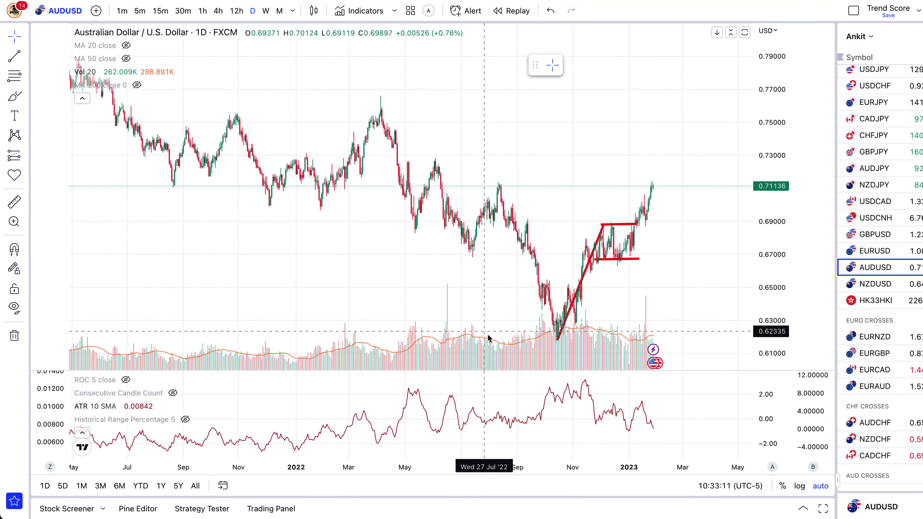
{"action": "key", "text": "alt+shift+r"}
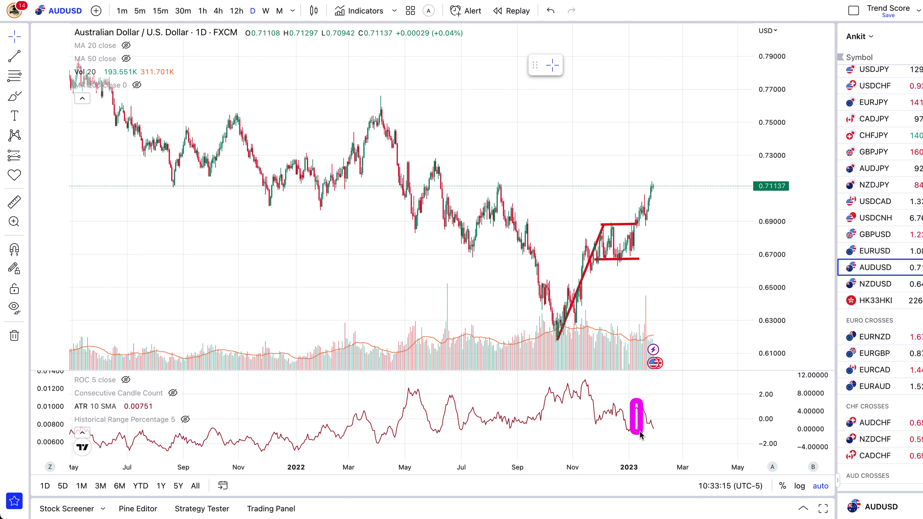
Zoom in on the daily chart and highlight the latest candles and the oscillator's last peak.
{"action": "scroll", "coordinate": [662, 438], "scroll_direction": "up", "scroll_amount": 6}
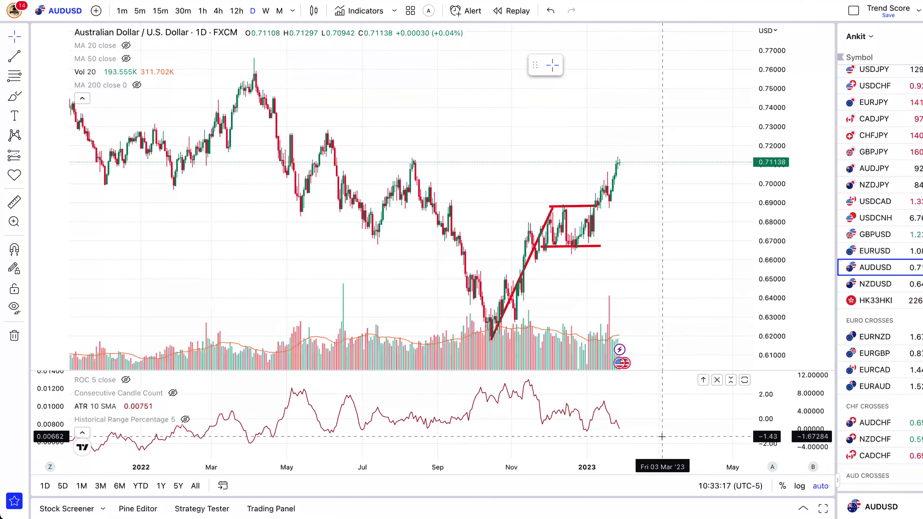
{"action": "scroll", "coordinate": [662, 436], "scroll_direction": "up", "scroll_amount": 2}
{"action": "key", "text": "alt+shift+r"}
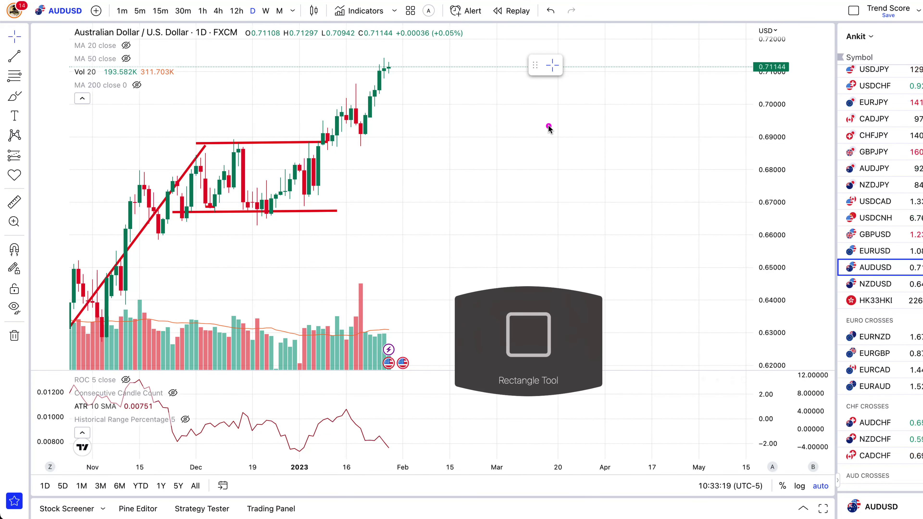
{"action": "left_click_drag", "start_coordinate": [383, 98], "coordinate": [402, 56]}
{"action": "left_click_drag", "start_coordinate": [341, 402], "coordinate": [399, 457]}
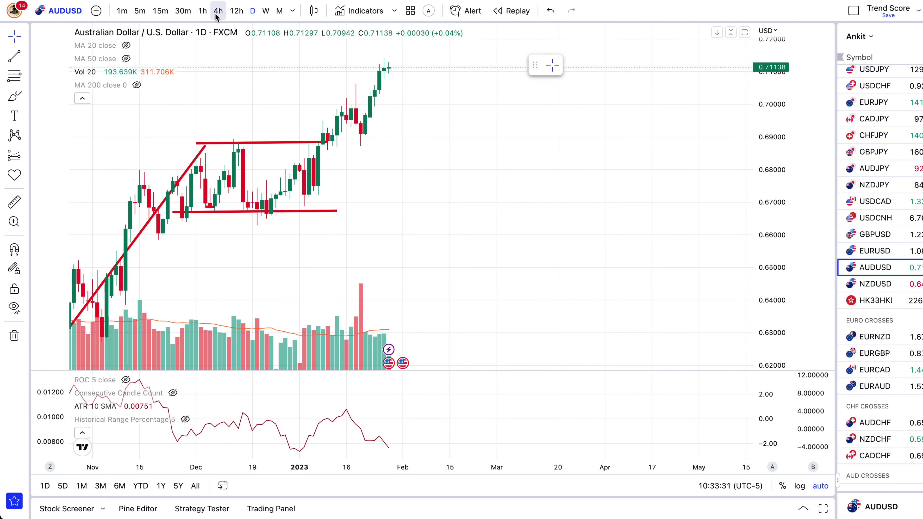
View AUDUSD on 4-hour candles and highlight the recent bars with a box.
{"action": "left_click", "coordinate": [218, 12]}
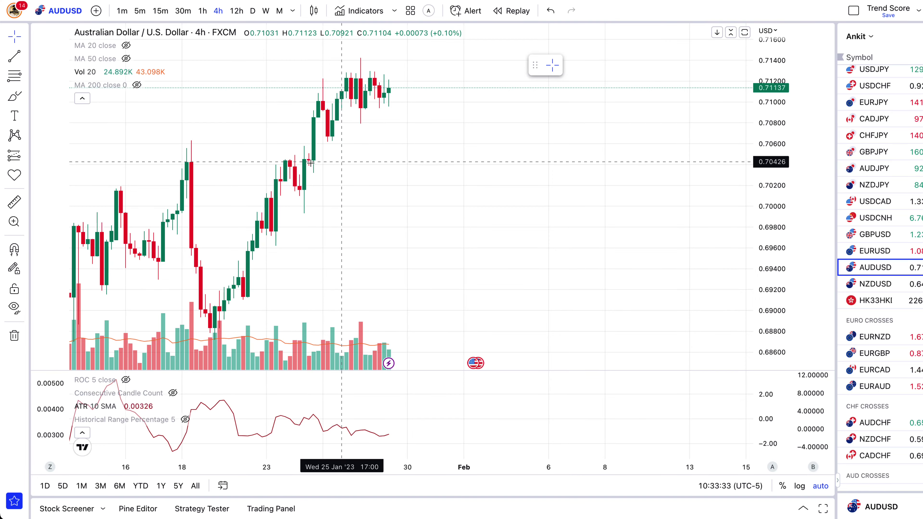
{"action": "scroll", "coordinate": [334, 160], "scroll_direction": "left", "scroll_amount": 10}
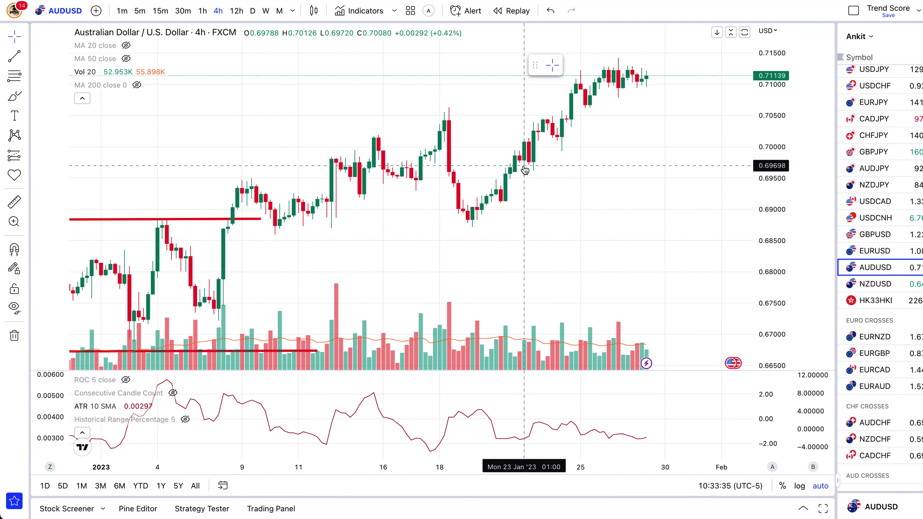
{"action": "scroll", "coordinate": [525, 169], "scroll_direction": "left", "scroll_amount": 5}
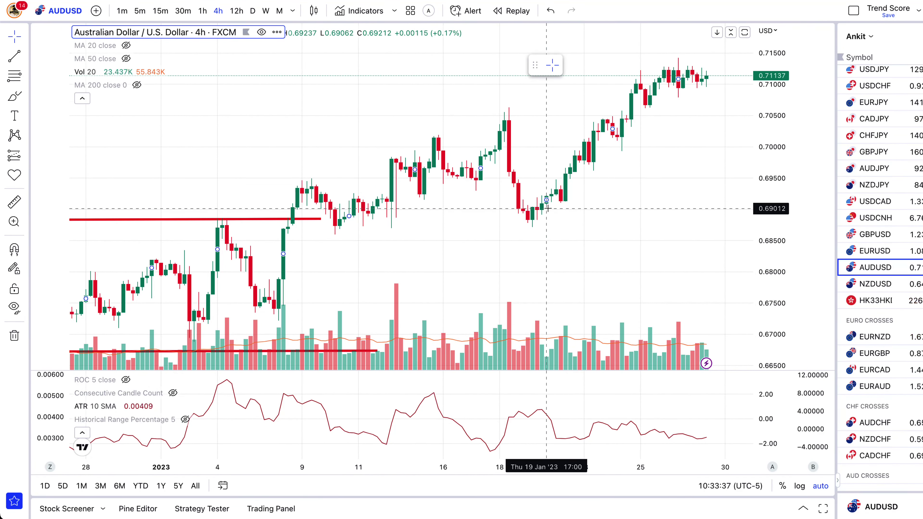
{"action": "key", "text": "alt+shift+r"}
{"action": "left_click_drag", "start_coordinate": [542, 213], "coordinate": [701, 58]}
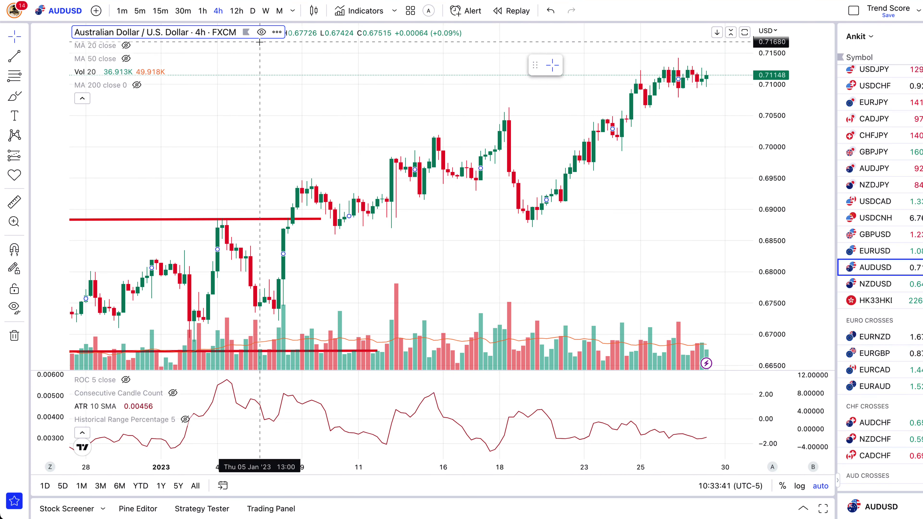
Step through hourly and 15-minute candles, then return to the daily chart.
{"action": "left_click", "coordinate": [202, 11]}
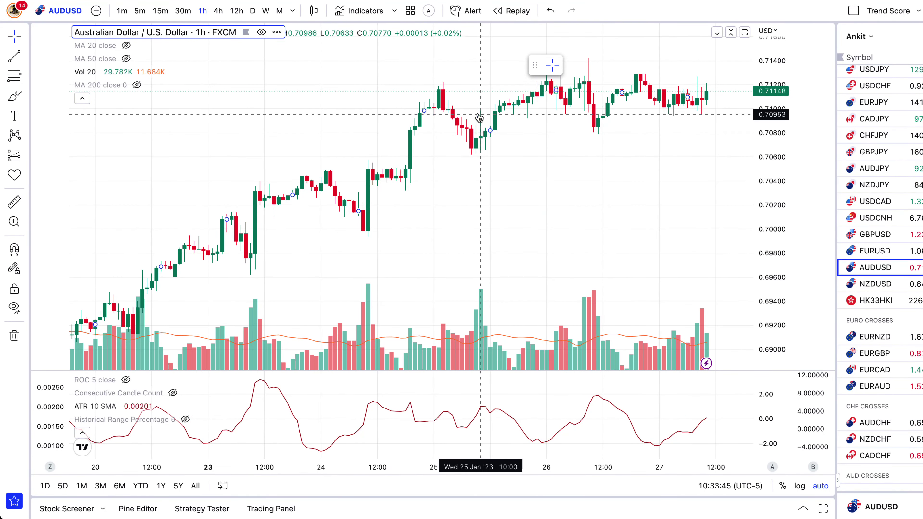
{"action": "left_click", "coordinate": [161, 10]}
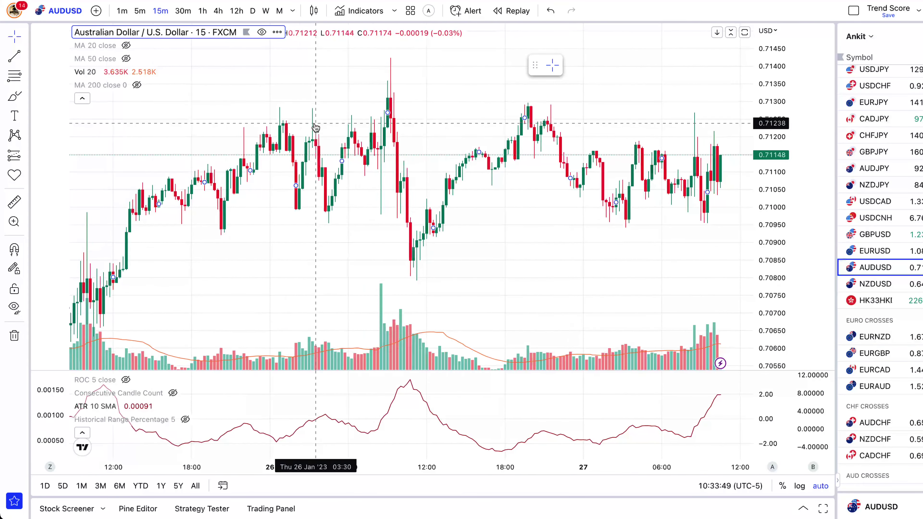
{"action": "scroll", "coordinate": [316, 127], "scroll_direction": "down", "scroll_amount": 1}
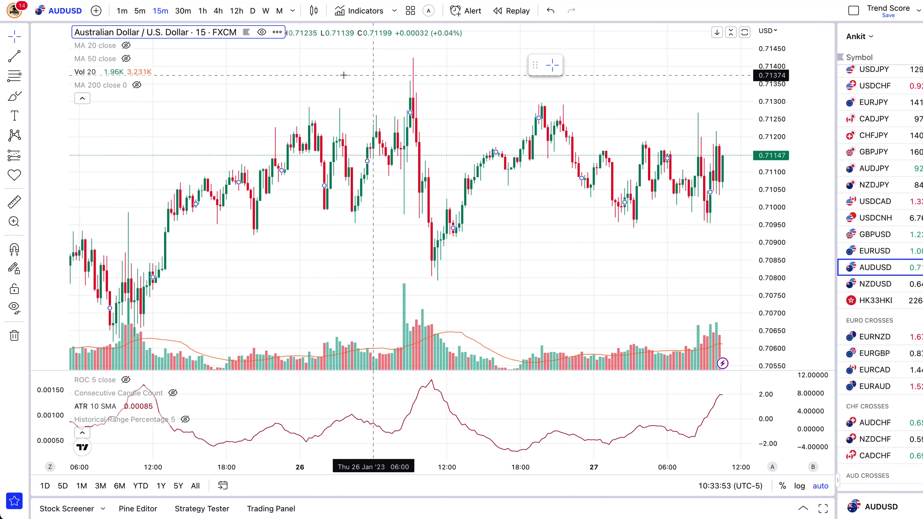
{"action": "left_click", "coordinate": [253, 10]}
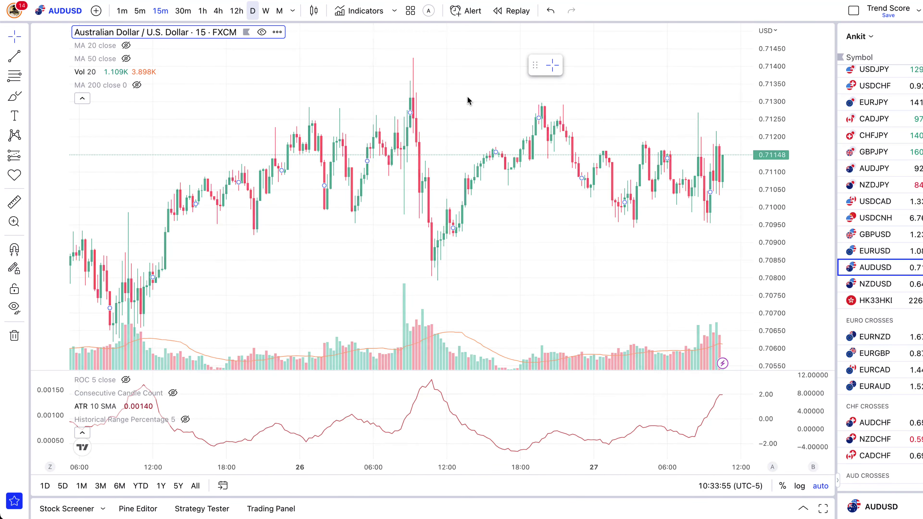
Box the indicator peaks in late April and from September to November.
{"action": "scroll", "coordinate": [545, 327], "scroll_direction": "right", "scroll_amount": 5}
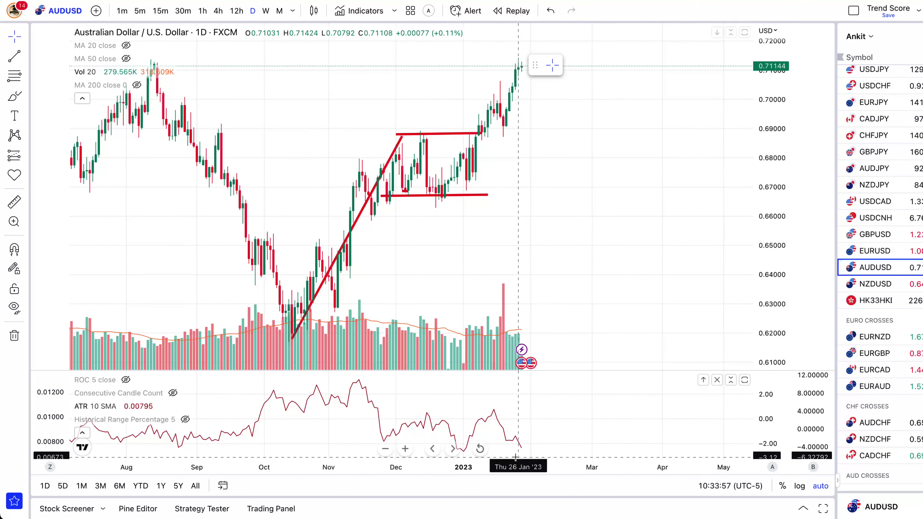
{"action": "key", "text": "alt+shift+r"}
{"action": "scroll", "coordinate": [509, 424], "scroll_direction": "down", "scroll_amount": 5}
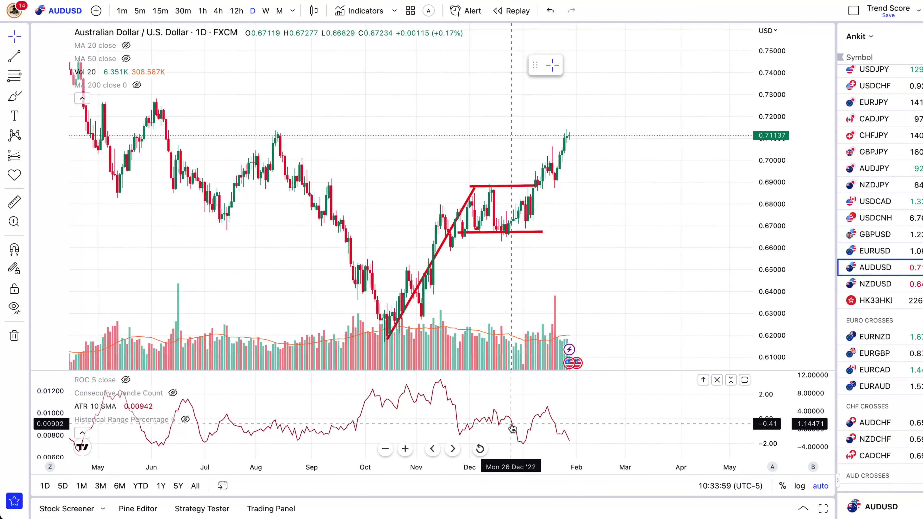
{"action": "scroll", "coordinate": [513, 428], "scroll_direction": "down", "scroll_amount": 5}
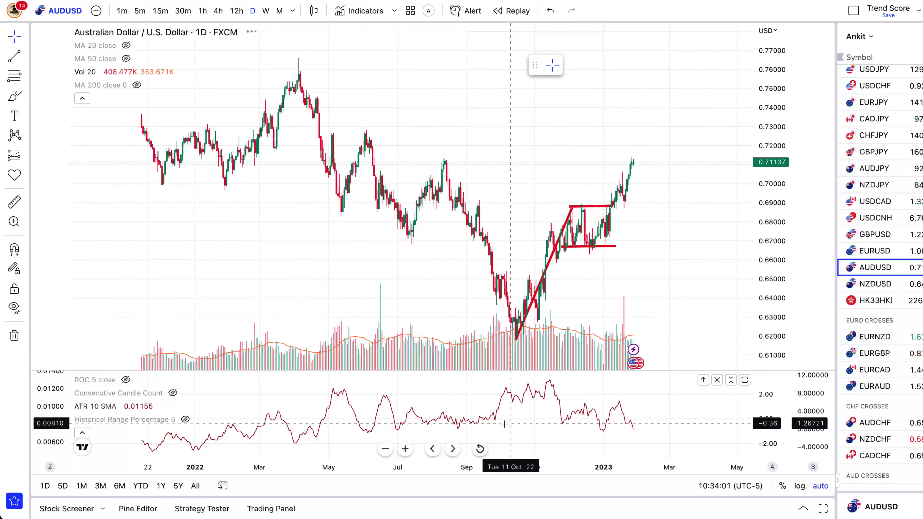
{"action": "key", "text": "alt+shift+r"}
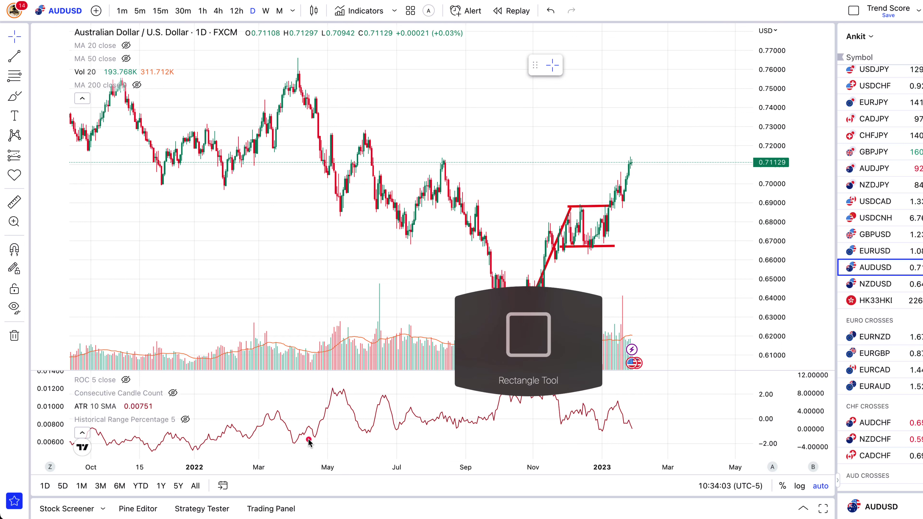
{"action": "left_click_drag", "start_coordinate": [302, 396], "coordinate": [350, 384]}
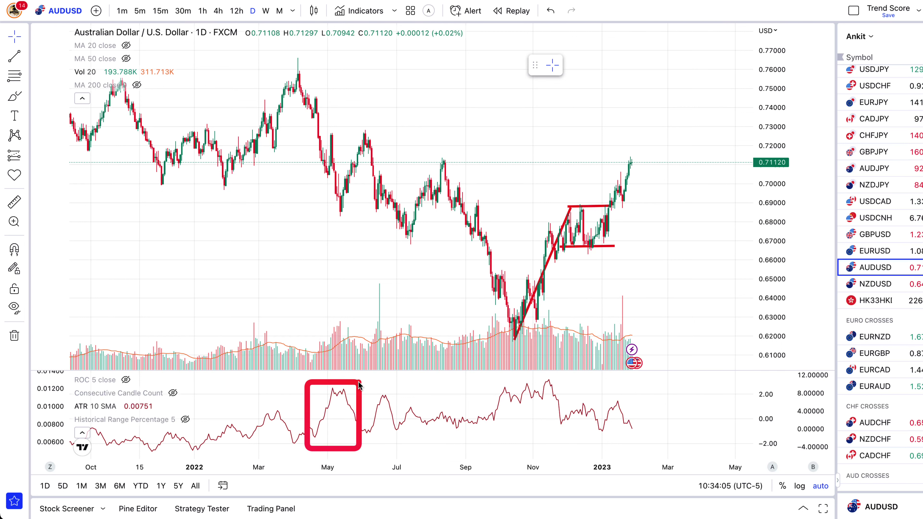
{"action": "mouse_move", "coordinate": [487, 442]}
{"action": "left_mouse_down"}
{"action": "mouse_move", "coordinate": [493, 380]}
{"action": "mouse_move", "coordinate": [563, 371]}
{"action": "left_mouse_up"}
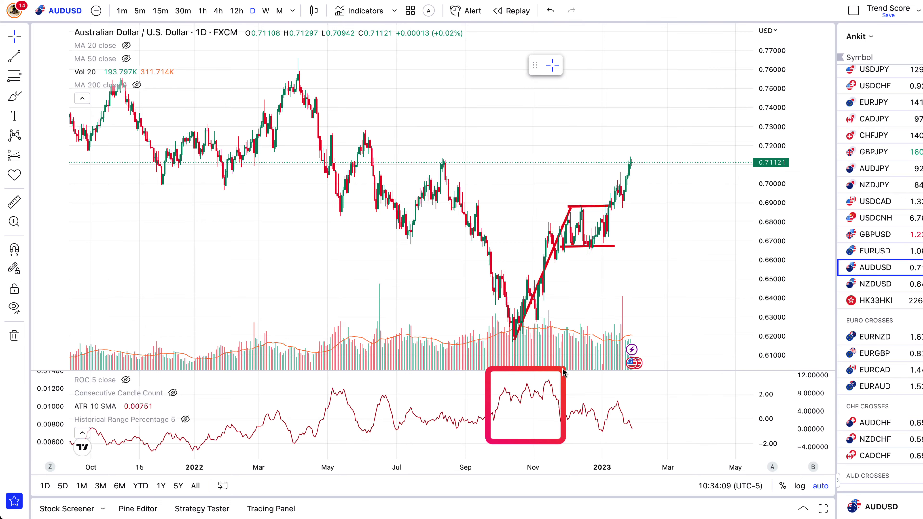
Zoom and pan the daily chart to show history from mid-August 2022 onward.
{"action": "scroll", "coordinate": [580, 202], "scroll_direction": "left", "scroll_amount": 5}
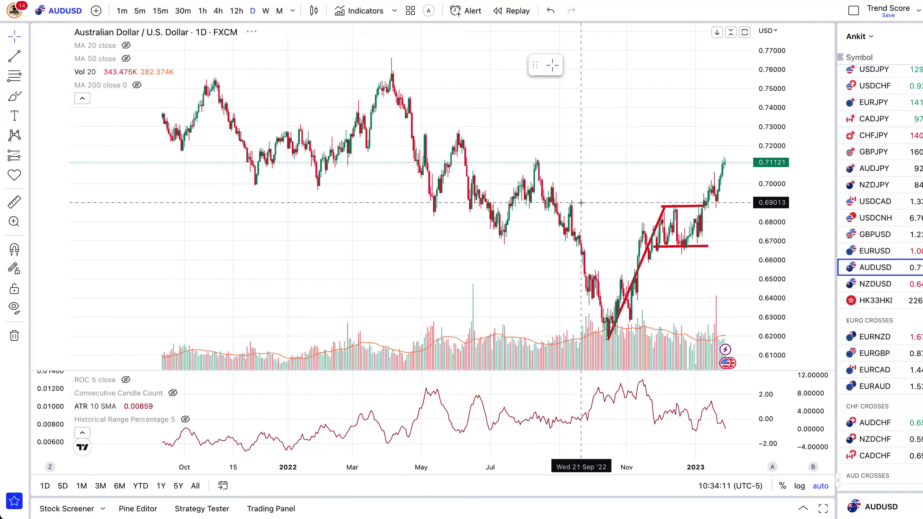
{"action": "scroll", "coordinate": [581, 203], "scroll_direction": "up", "scroll_amount": 10}
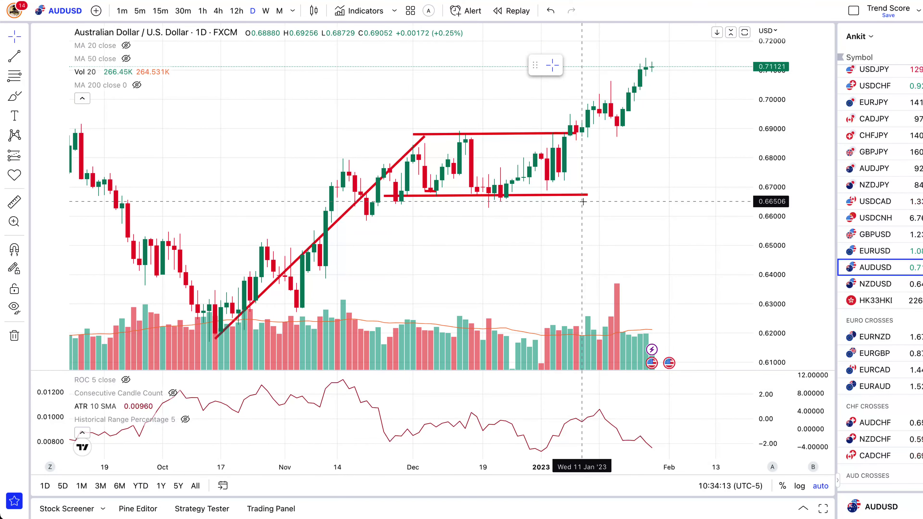
{"action": "scroll", "coordinate": [582, 202], "scroll_direction": "up", "scroll_amount": 1}
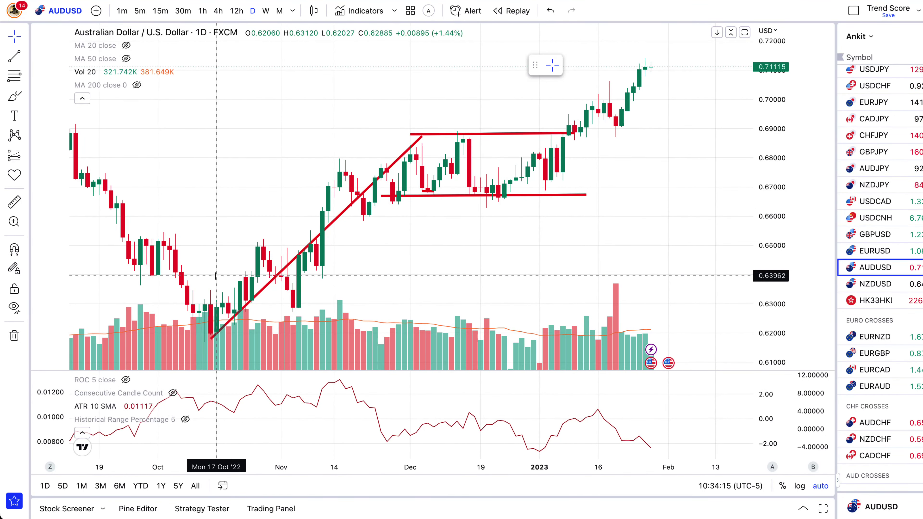
{"action": "left_click_drag", "start_coordinate": [230, 277], "coordinate": [337, 294]}
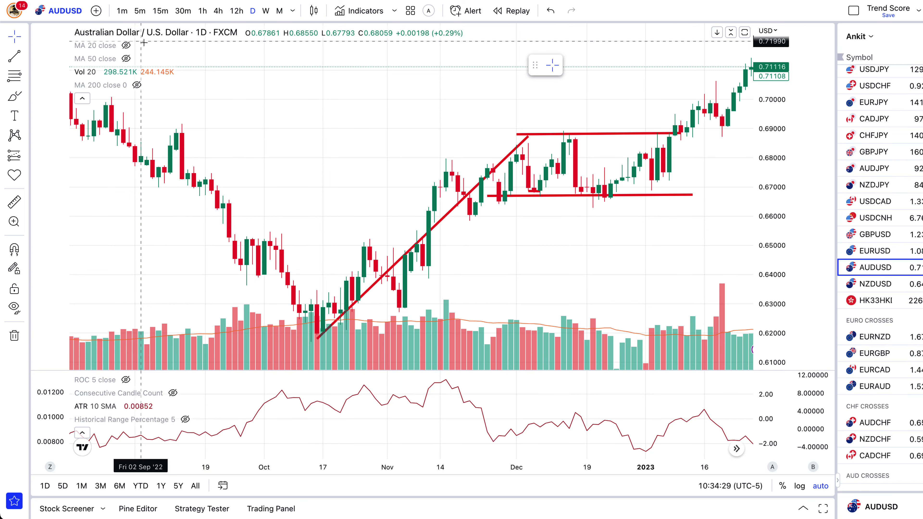
{"action": "left_click_drag", "start_coordinate": [301, 157], "coordinate": [289, 157]}
{"action": "scroll", "coordinate": [289, 157], "scroll_direction": "right", "scroll_amount": 3}
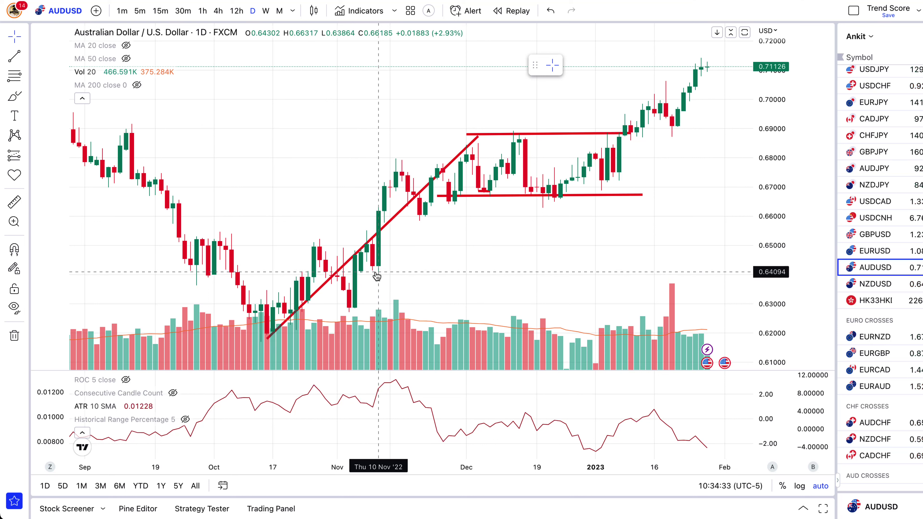
Select the red trend line and box the November candles near 0.65.
{"action": "left_click", "coordinate": [342, 266]}
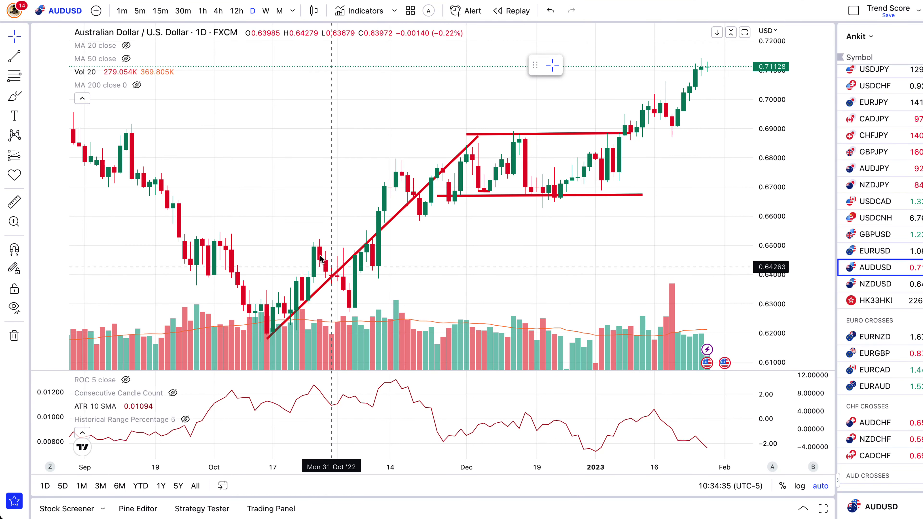
{"action": "key", "text": "alt+shift+r"}
{"action": "left_click_drag", "start_coordinate": [311, 243], "coordinate": [404, 308]}
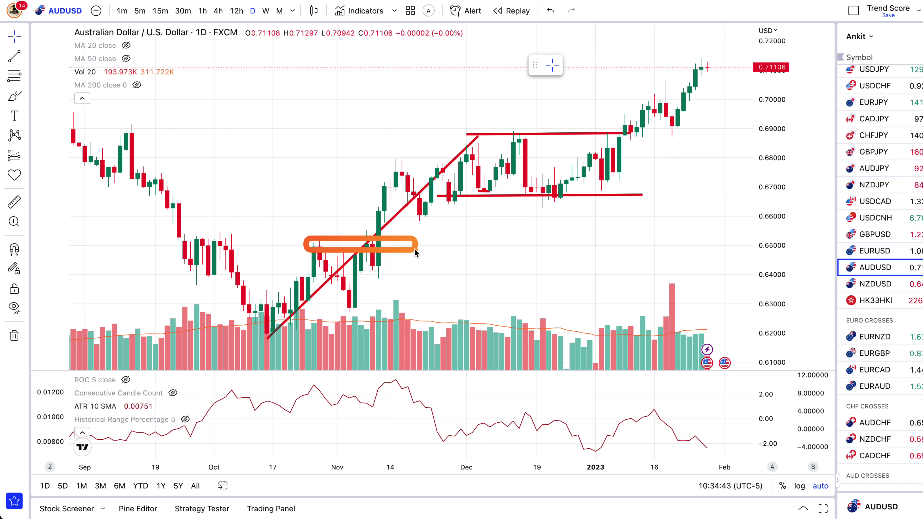
{"action": "left_click_drag", "start_coordinate": [282, 303], "coordinate": [450, 313]}
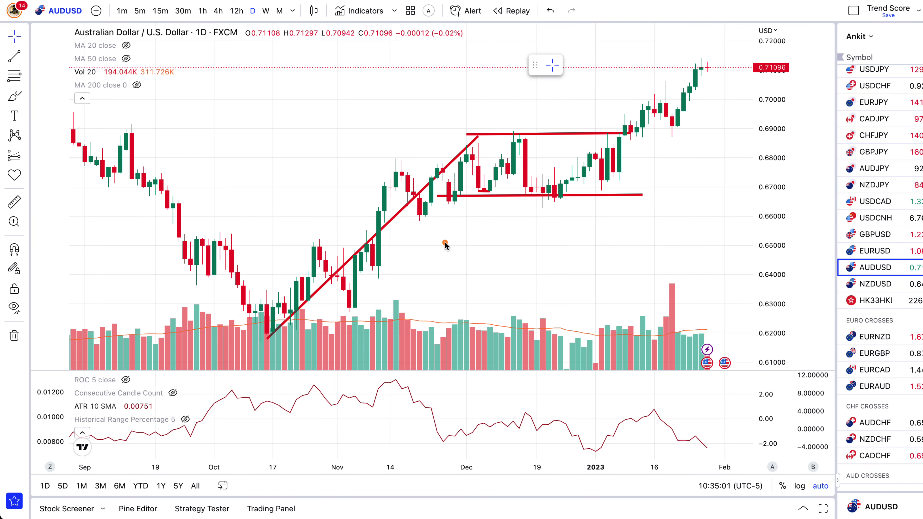
Outline the latest candles near 0.71 and the indicator's last few weeks.
{"action": "scroll", "coordinate": [446, 243], "scroll_direction": "left", "scroll_amount": 5}
{"action": "scroll", "coordinate": [445, 242], "scroll_direction": "right", "scroll_amount": 6}
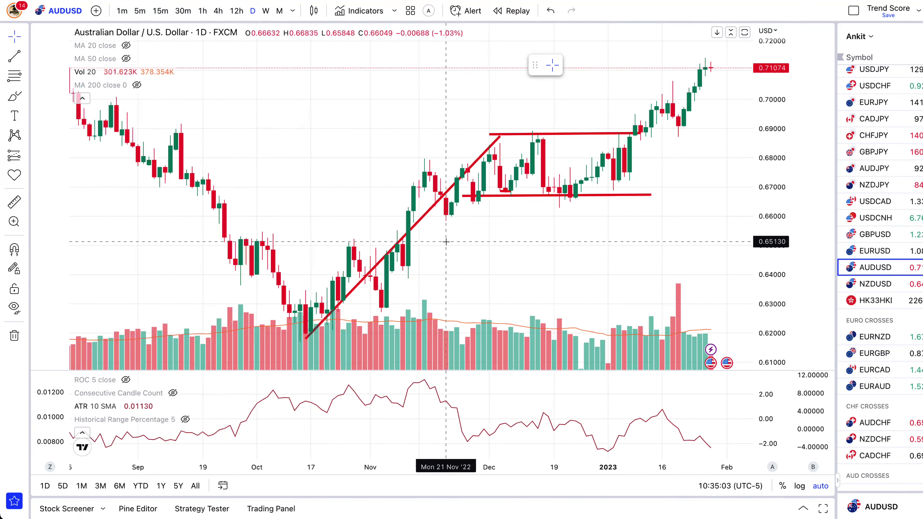
{"action": "scroll", "coordinate": [445, 241], "scroll_direction": "right", "scroll_amount": 3}
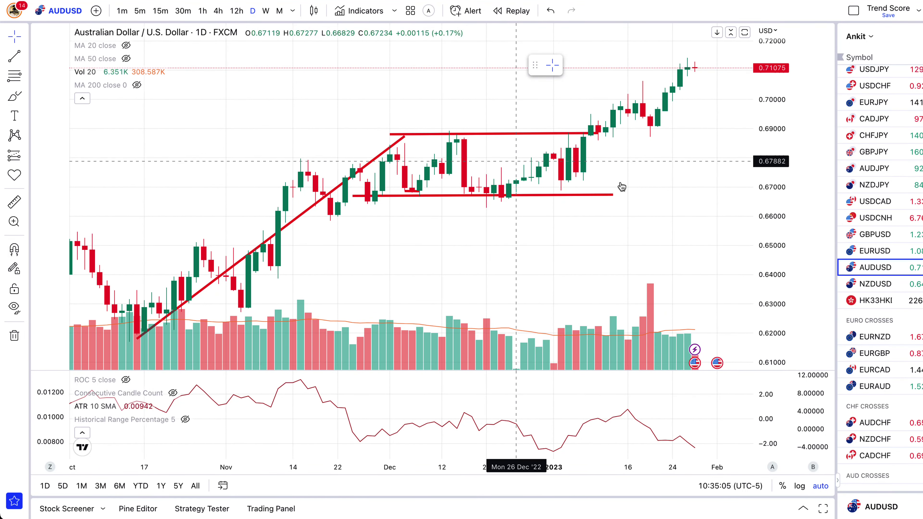
{"action": "key", "text": "r"}
{"action": "left_click_drag", "start_coordinate": [668, 54], "coordinate": [683, 96]}
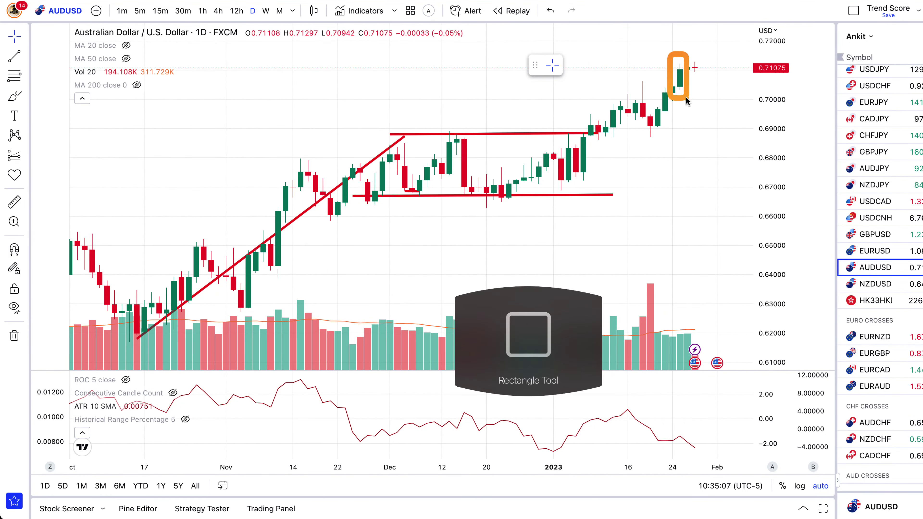
{"action": "mouse_move", "coordinate": [614, 394]}
{"action": "left_mouse_down"}
{"action": "mouse_move", "coordinate": [670, 462]}
{"action": "mouse_move", "coordinate": [743, 470]}
{"action": "left_mouse_up"}
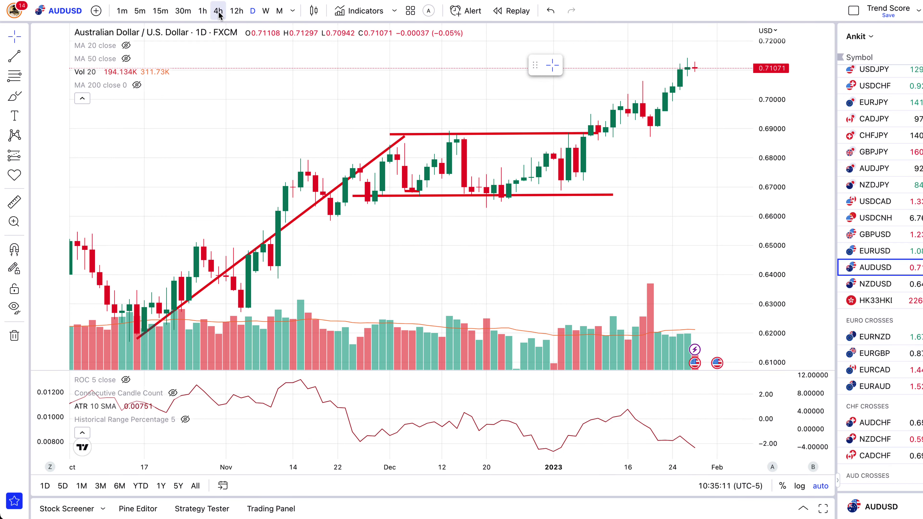
Step through 12-hour, 15-minute (outlining its sideways range) and 4-hour charts, then return to daily.
{"action": "left_click", "coordinate": [236, 11]}
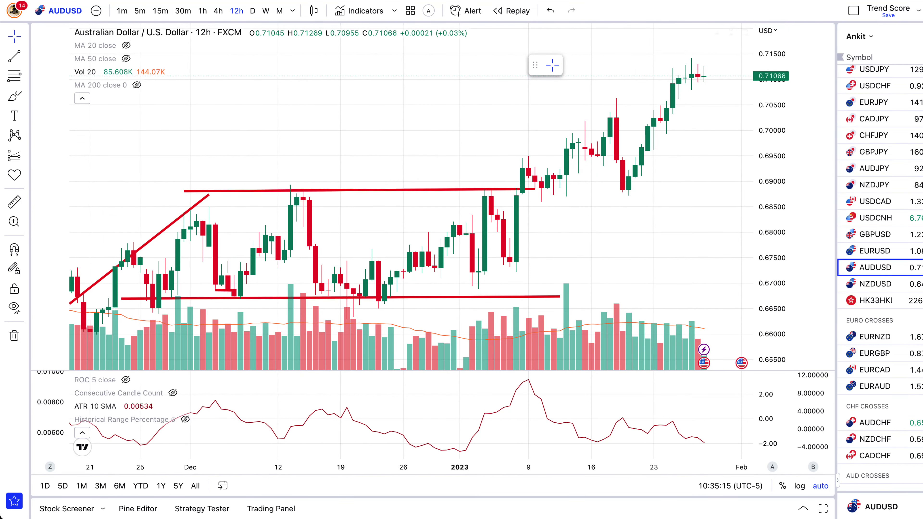
{"action": "left_click", "coordinate": [158, 16]}
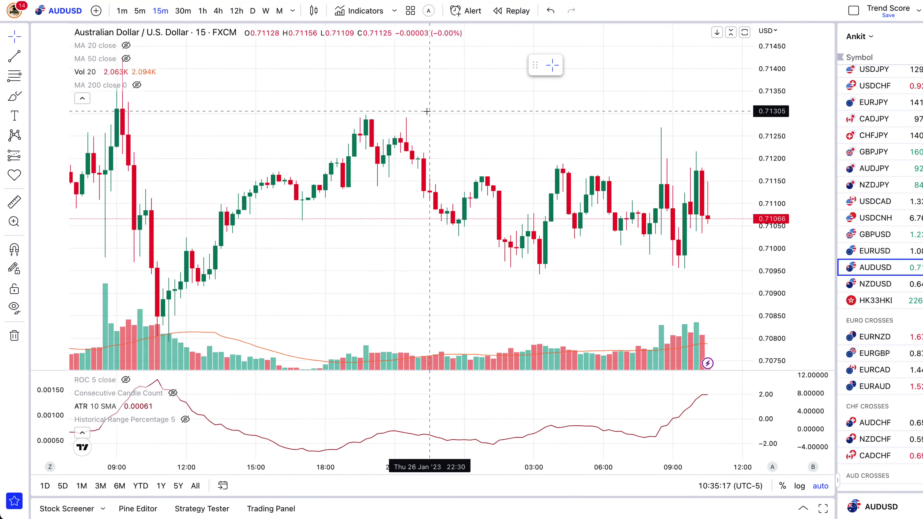
{"action": "key", "text": "alt+shift+r"}
{"action": "left_click_drag", "start_coordinate": [161, 116], "coordinate": [744, 320]}
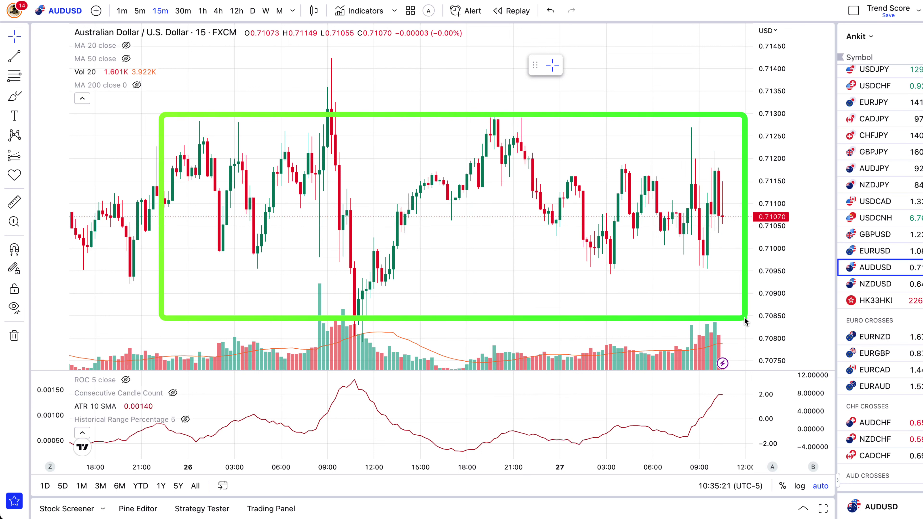
{"action": "left_click", "coordinate": [268, 271]}
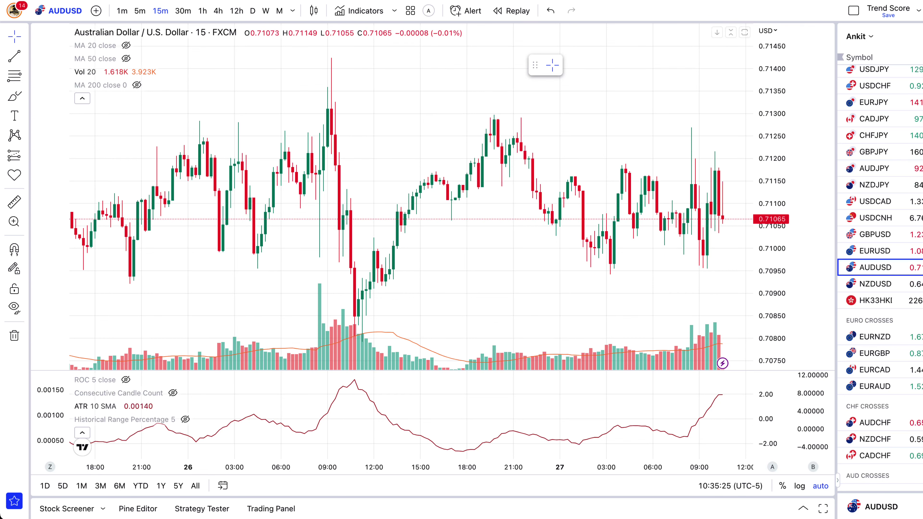
{"action": "left_click", "coordinate": [218, 11]}
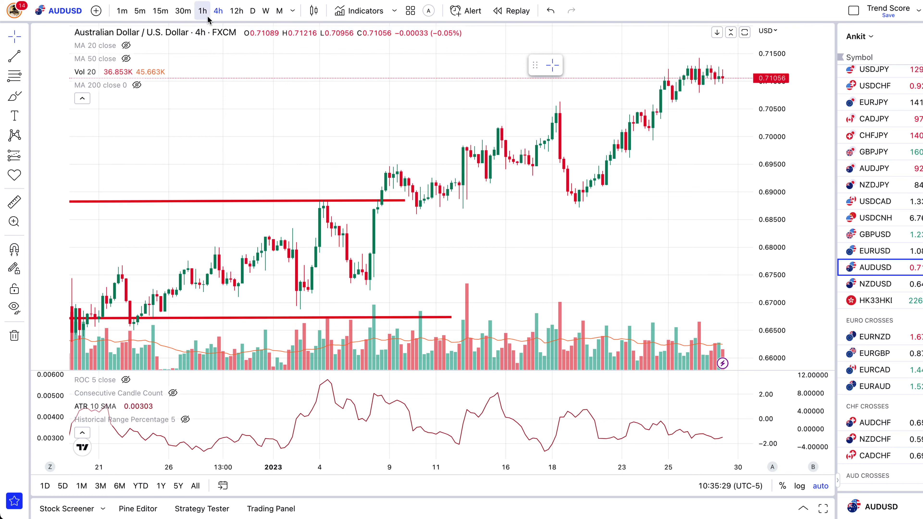
{"action": "left_click", "coordinate": [252, 12]}
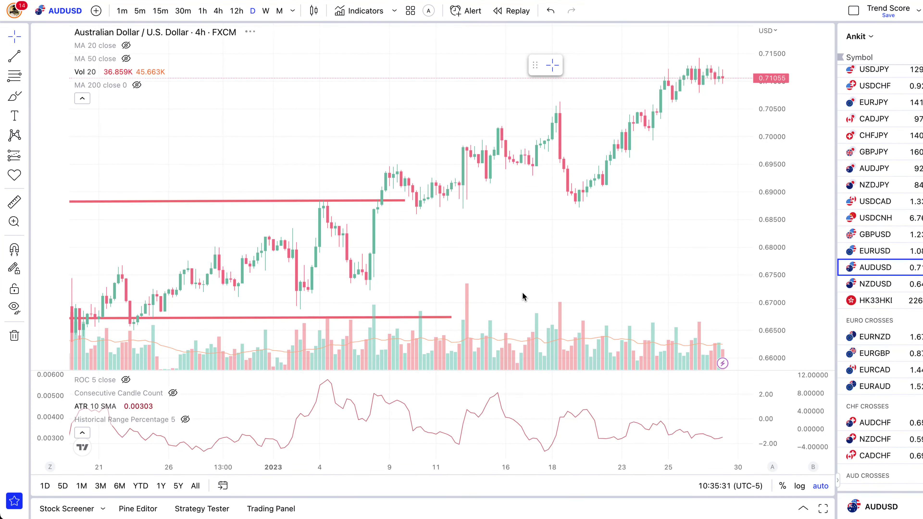
{"action": "scroll", "coordinate": [581, 270], "scroll_direction": "right", "scroll_amount": 5}
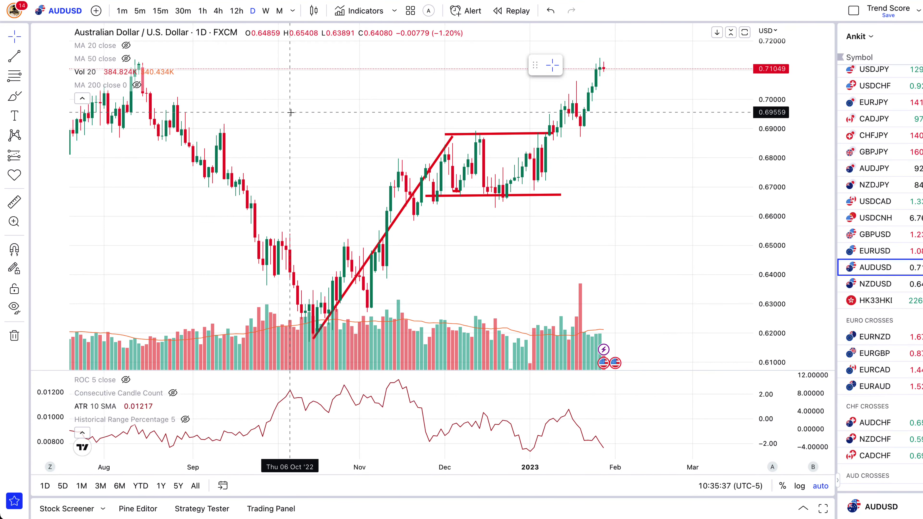
Check AUDUSD on 4-hour and 15-minute candles, then return to daily.
{"action": "scroll", "coordinate": [298, 120], "scroll_direction": "left", "scroll_amount": 5}
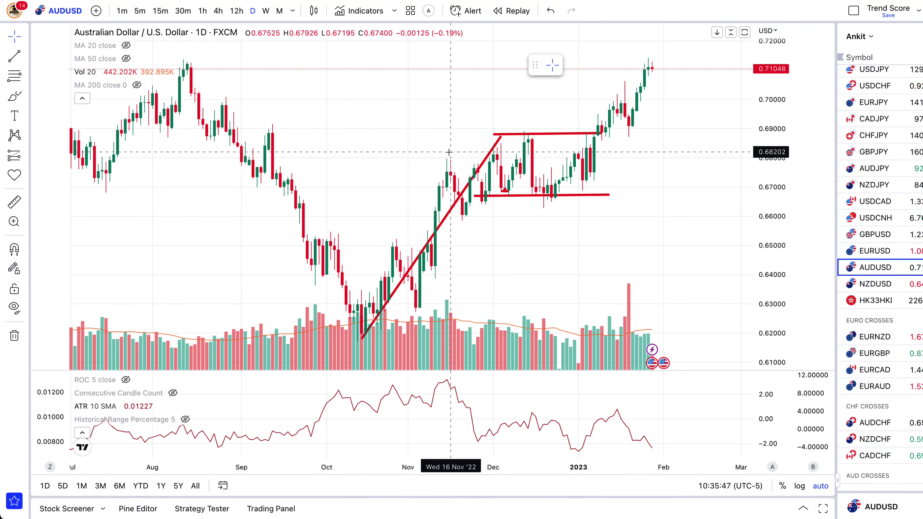
{"action": "left_click", "coordinate": [218, 11]}
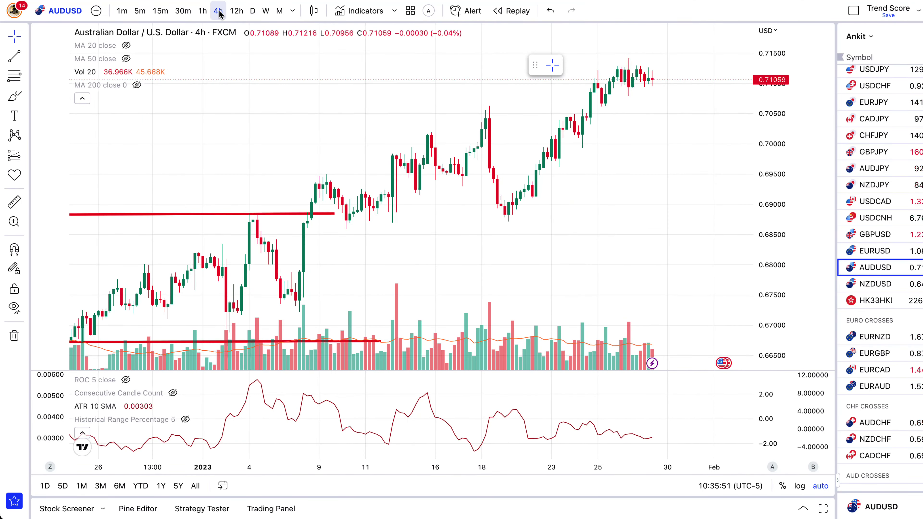
{"action": "left_click", "coordinate": [167, 12]}
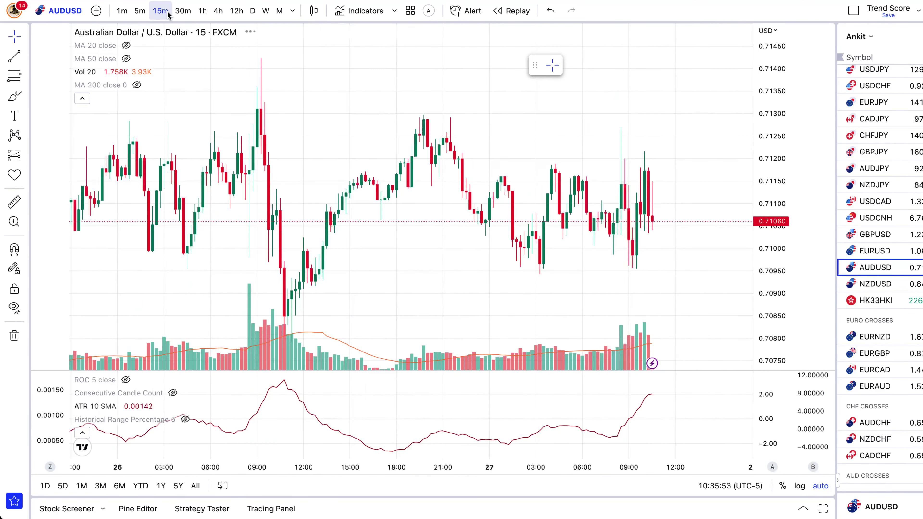
{"action": "left_click_drag", "start_coordinate": [272, 82], "coordinate": [326, 83]}
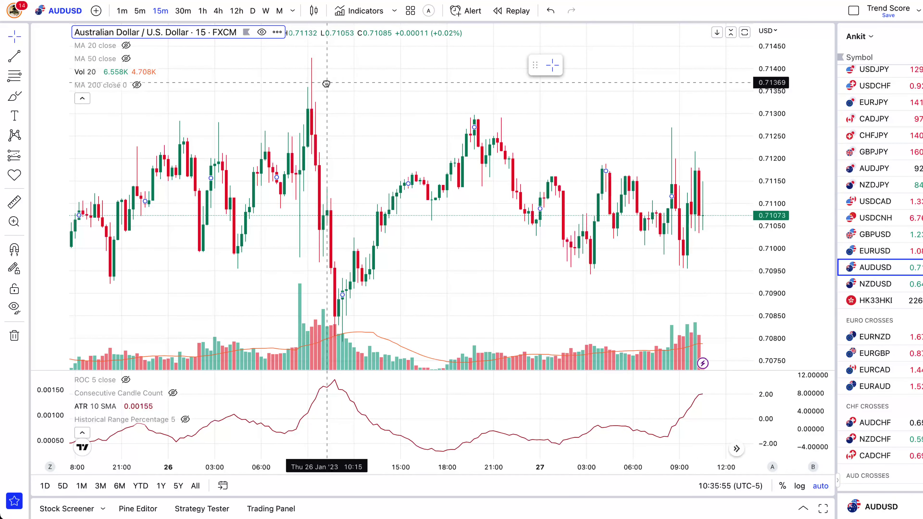
{"action": "left_click", "coordinate": [253, 11]}
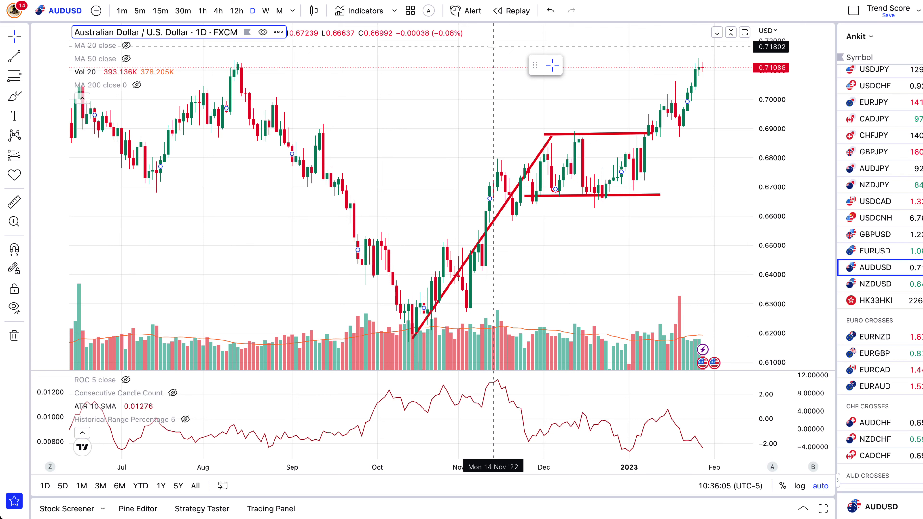
Zoom the daily chart out to cover February 2022 through February 2023.
{"action": "scroll", "coordinate": [491, 46], "scroll_direction": "up", "scroll_amount": 5}
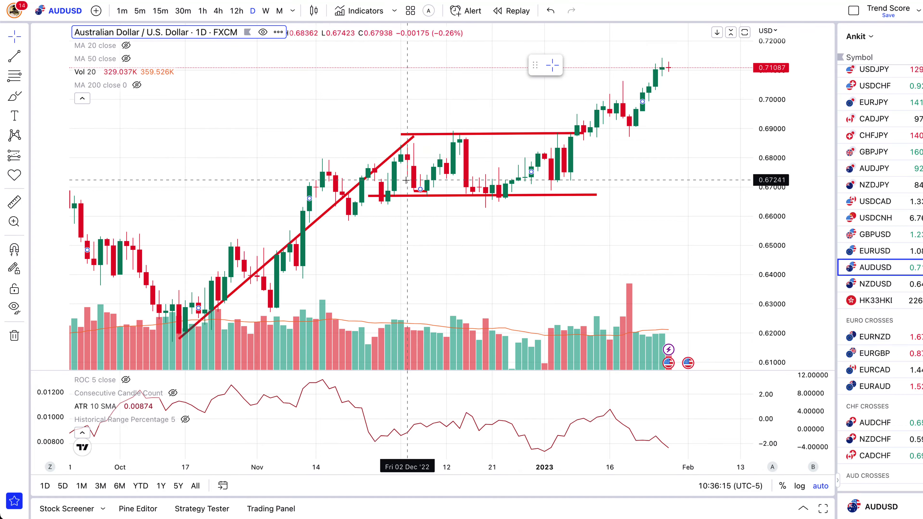
{"action": "scroll", "coordinate": [405, 178], "scroll_direction": "down", "scroll_amount": 3}
{"action": "scroll", "coordinate": [405, 178], "scroll_direction": "down", "scroll_amount": 5}
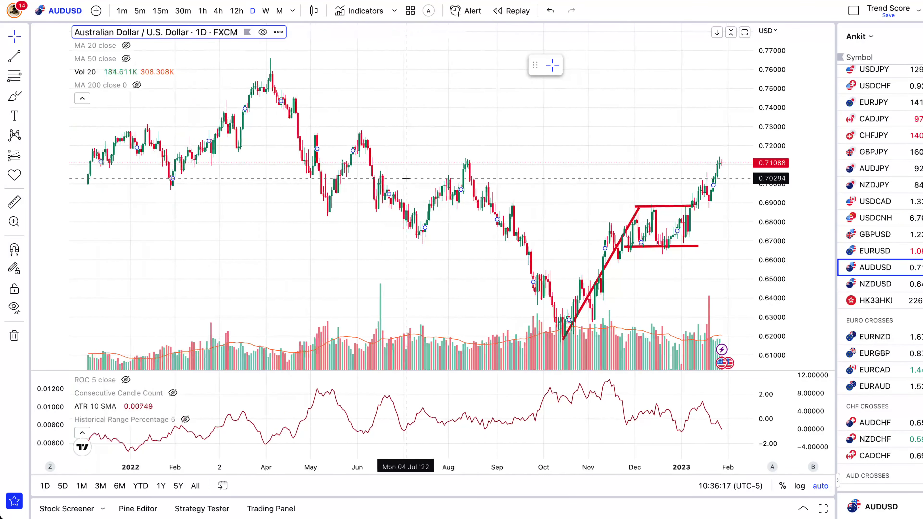
{"action": "scroll", "coordinate": [546, 176], "scroll_direction": "right", "scroll_amount": 2}
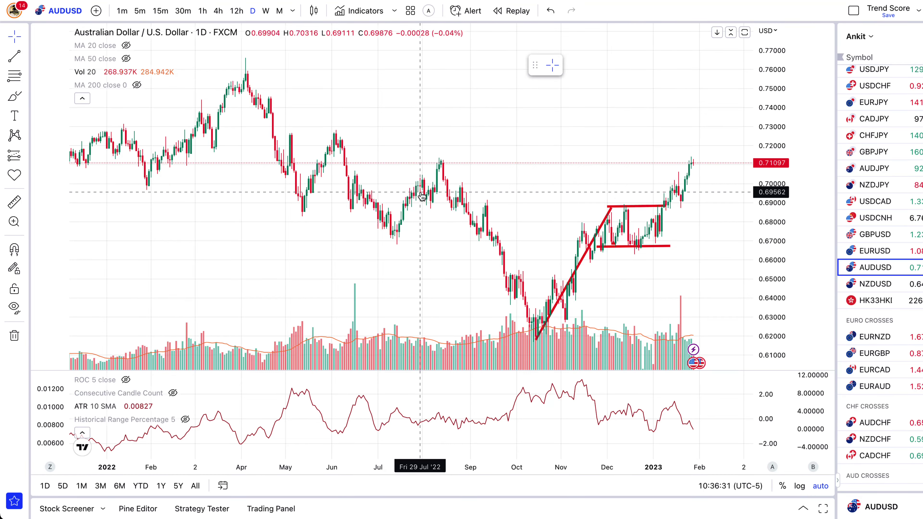
{"action": "scroll", "coordinate": [418, 197], "scroll_direction": "up", "scroll_amount": 3}
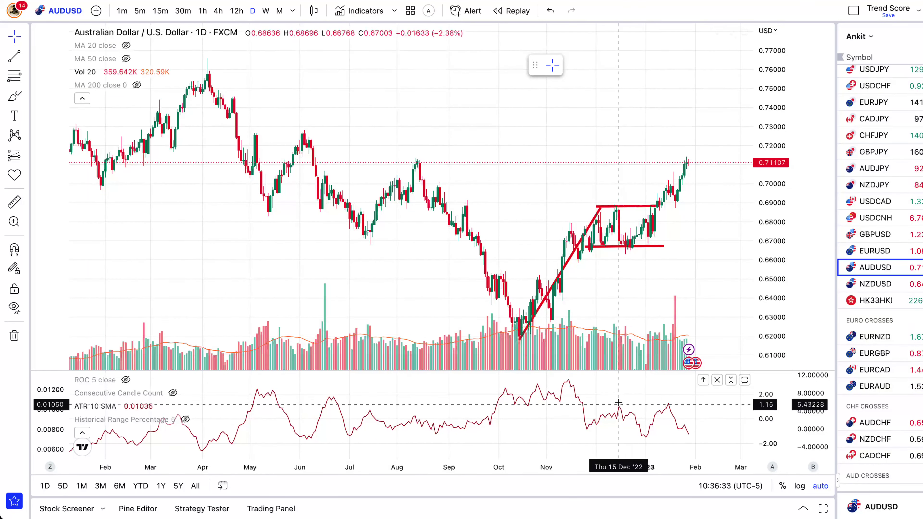